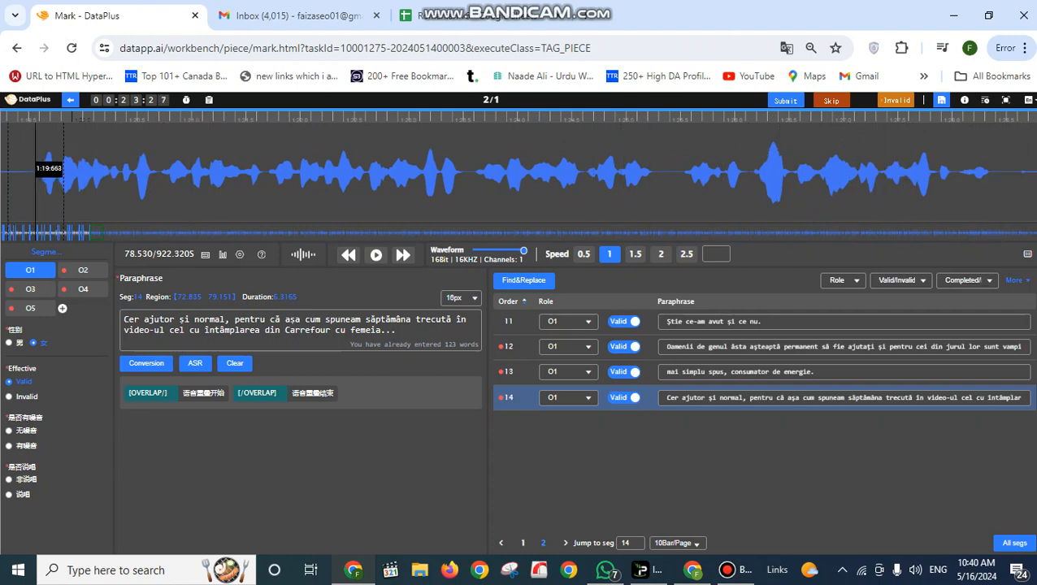
# Step: Mark a new O1 segment over the speech after segment 14, from about 79.7 s to 85.4 s
pyautogui.moveTo(48, 168); pyautogui.dragTo(658, 171)
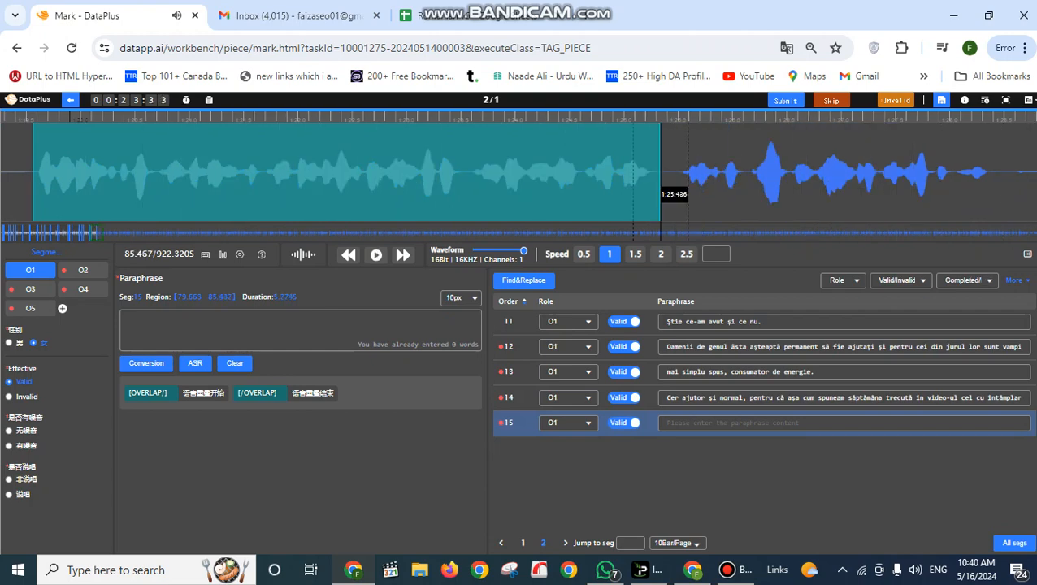
pyautogui.doubleClick(654, 172)
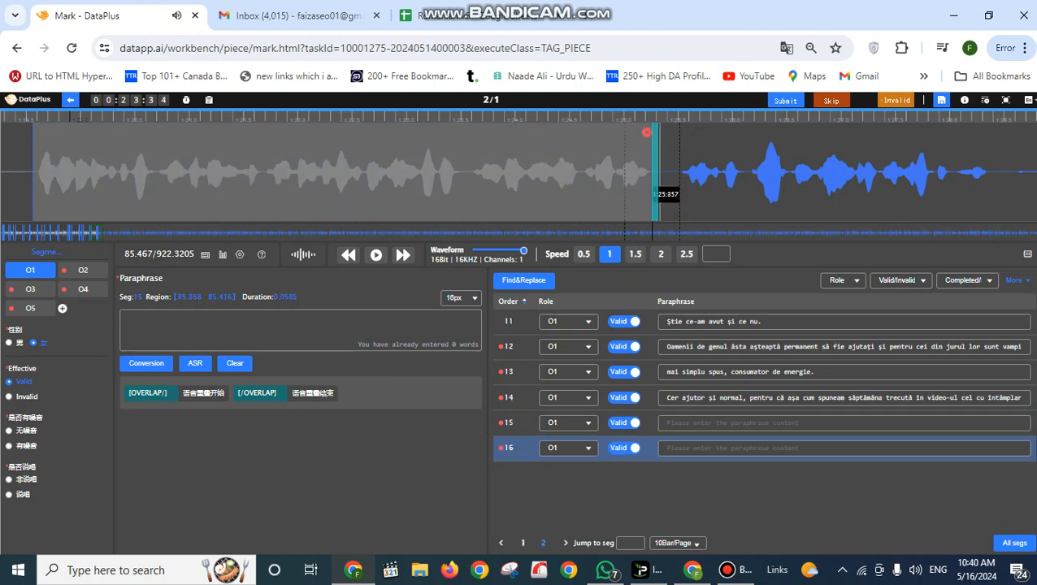
pyautogui.moveTo(651, 192); pyautogui.dragTo(660, 191)
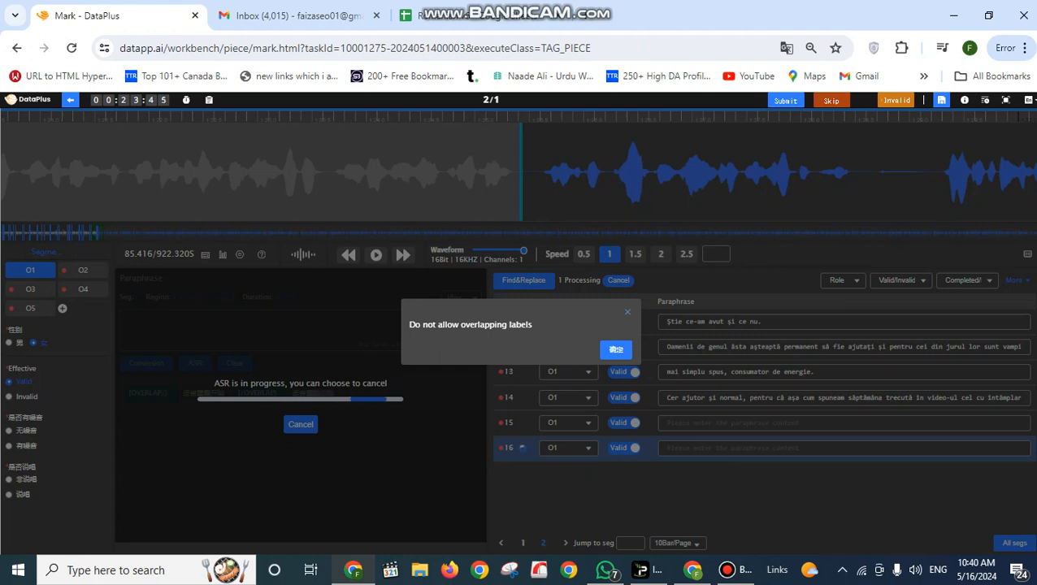
pyautogui.click(627, 312)
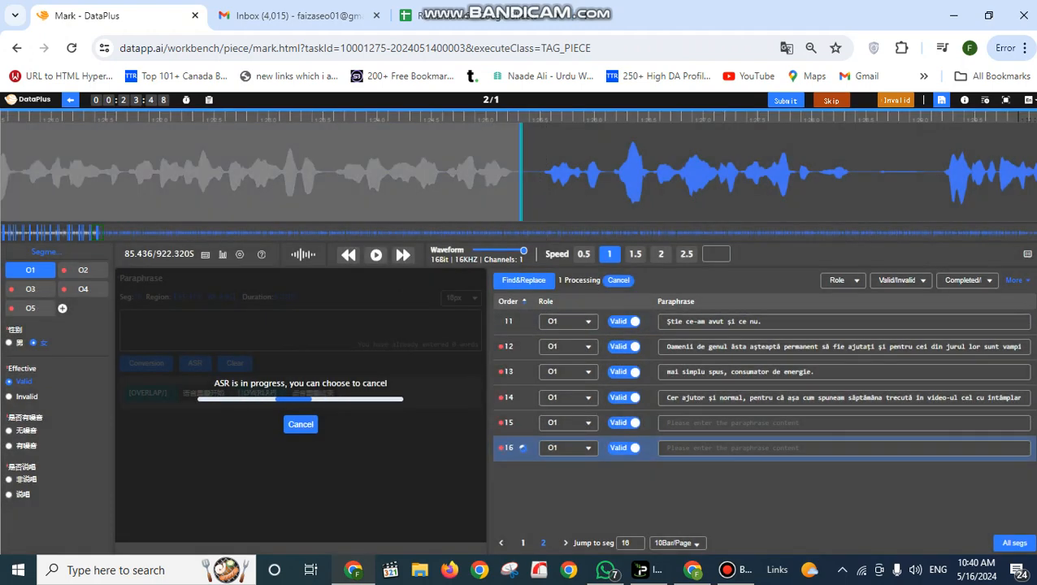
pyautogui.click(510, 131)
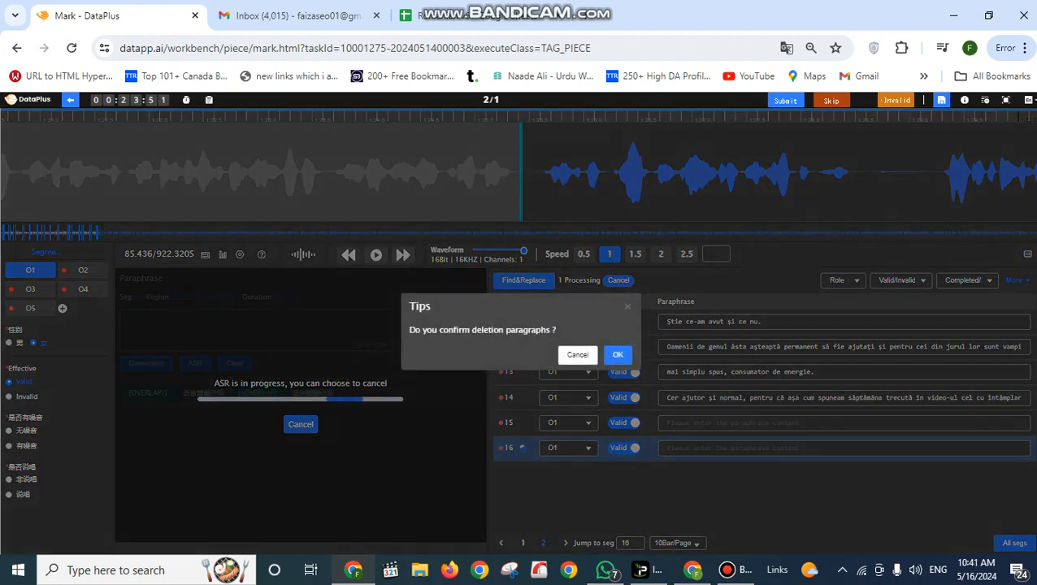
pyautogui.click(618, 356)
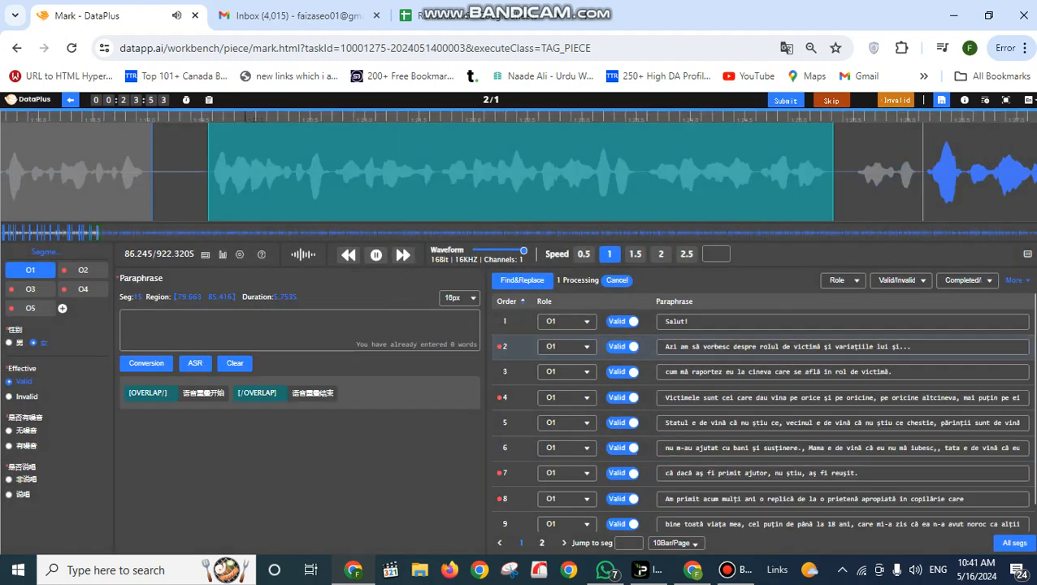
# Step: Mark segment 16 over the next speech passage, from about 85.62 s to 92.43 s, and transcribe it with ASR
pyautogui.click(513, 171)
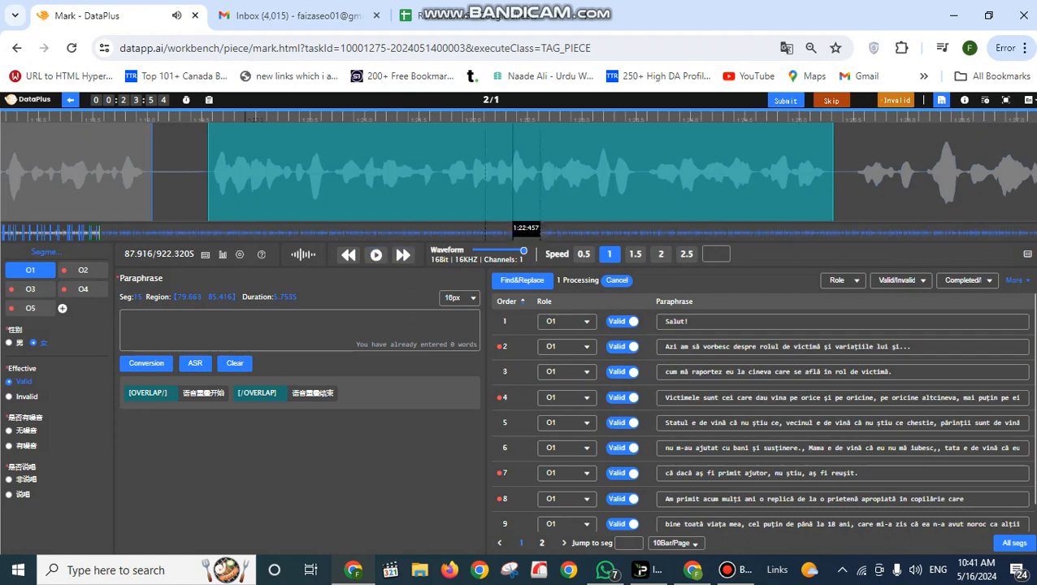
pyautogui.click(856, 165)
pyautogui.scroll(-9, 857, 165)
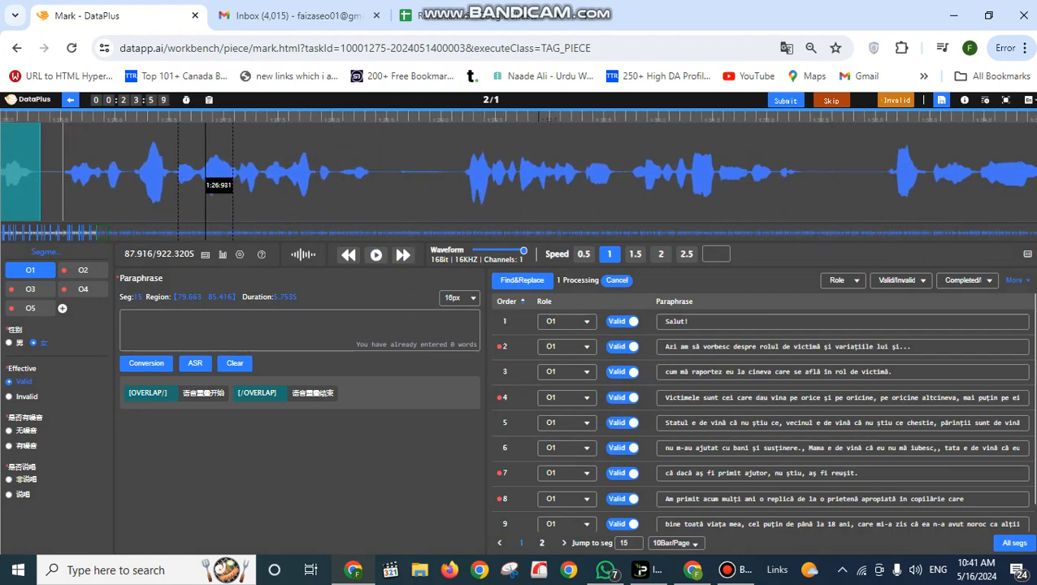
pyautogui.scroll(-2, 163, 170)
pyautogui.scroll(2, 152, 173)
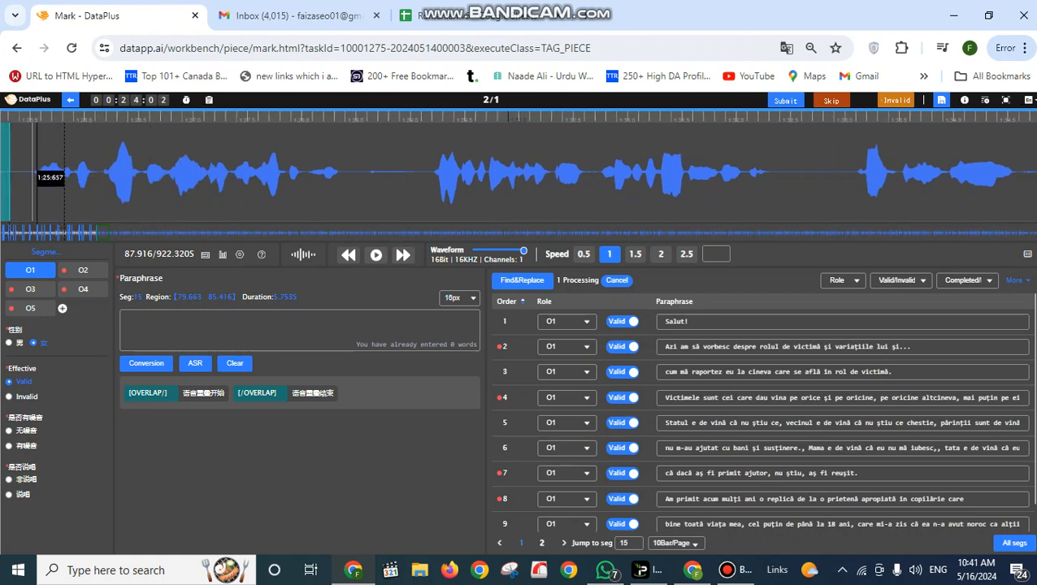
pyautogui.moveTo(34, 177); pyautogui.dragTo(778, 200)
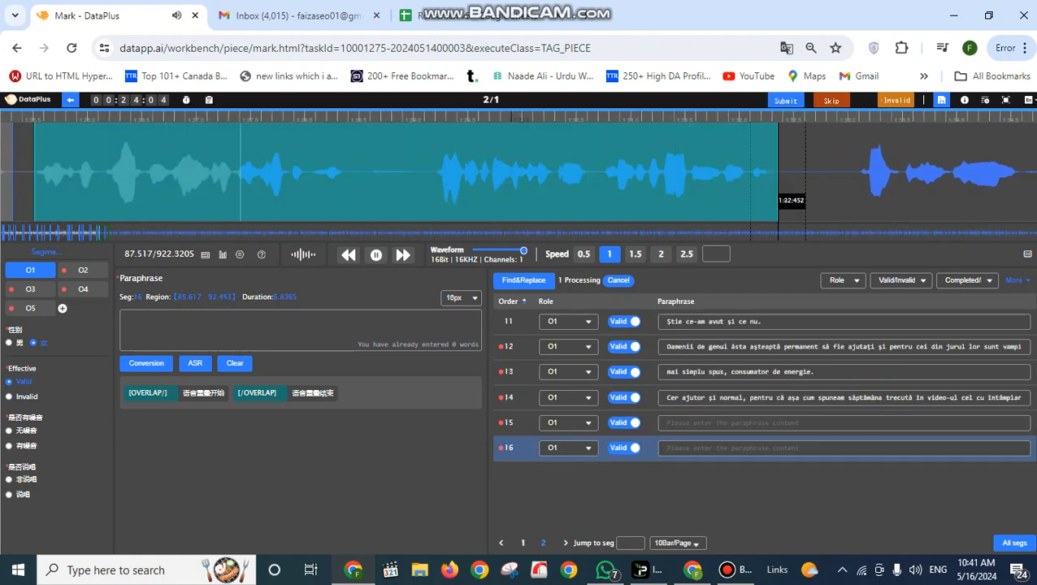
pyautogui.click(777, 200)
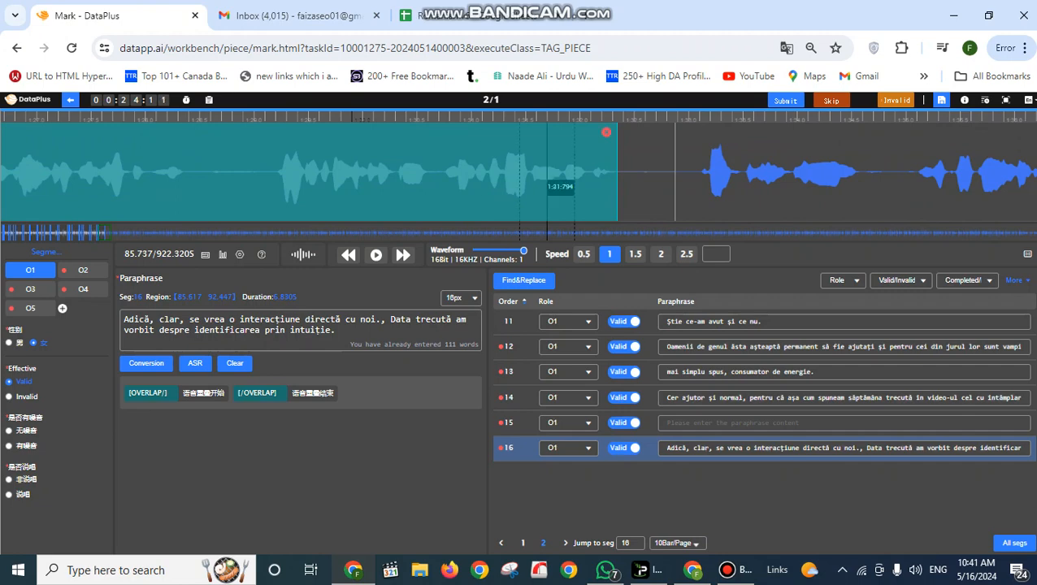
pyautogui.moveTo(618, 187); pyautogui.dragTo(764, 191)
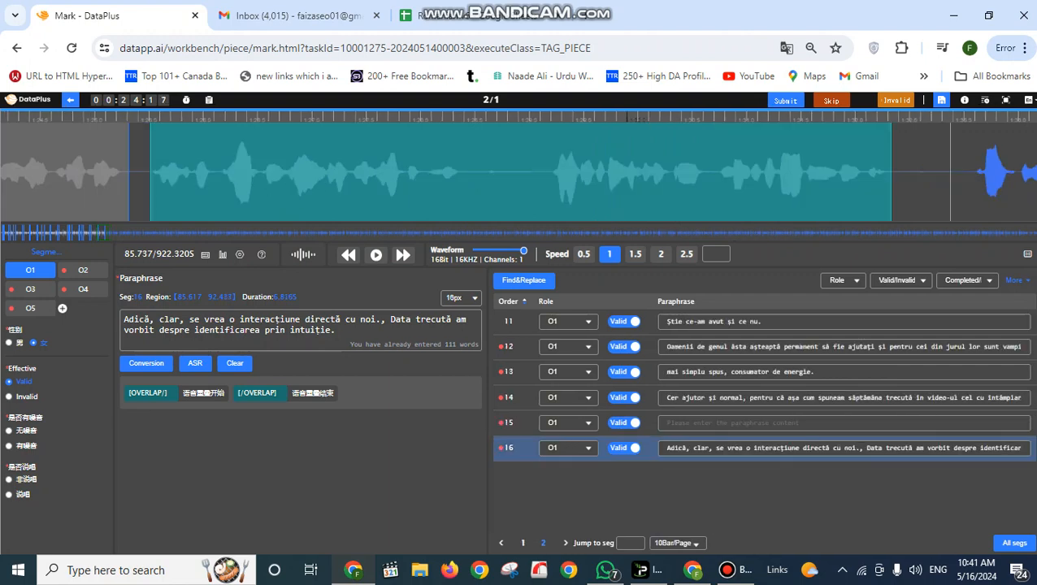
# Step: Mark segment 17 over the next two spoken phrases after segment 16 and transcribe it with ASR
pyautogui.scroll(-4, 968, 180)
pyautogui.scroll(-15, 968, 171)
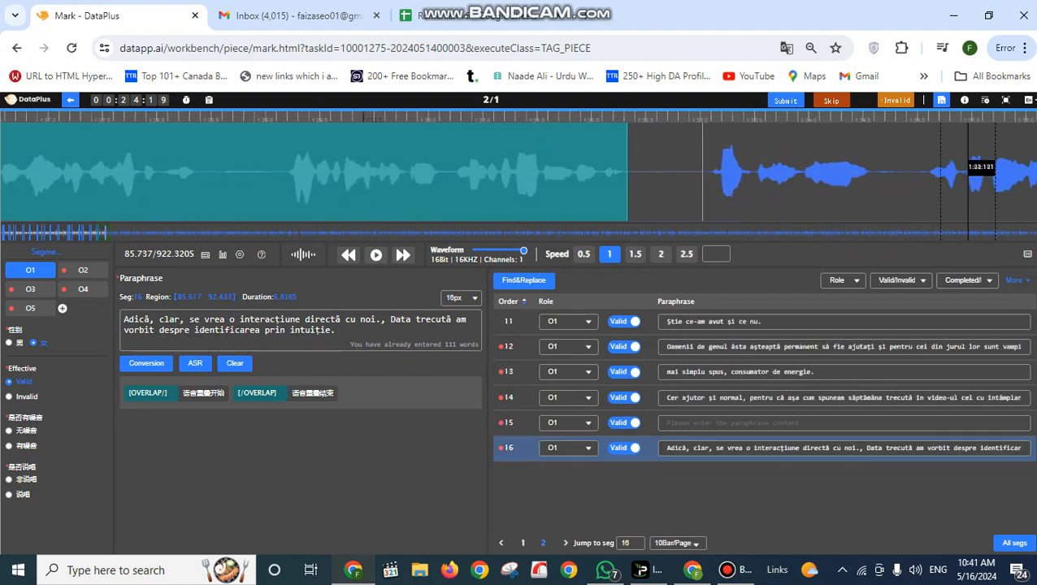
pyautogui.scroll(-15, 968, 170)
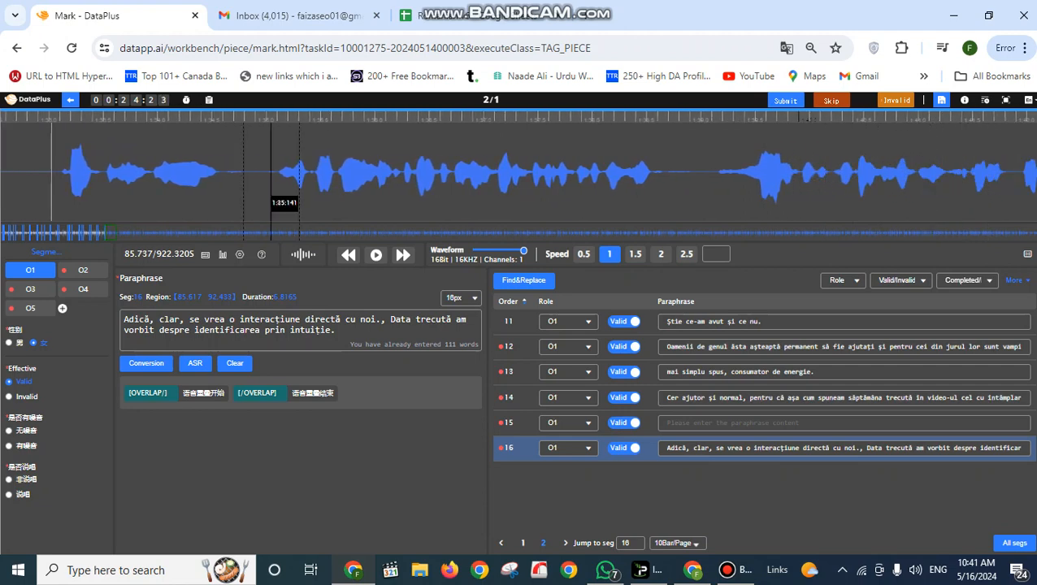
pyautogui.moveTo(57, 168); pyautogui.dragTo(667, 197)
pyautogui.click(195, 364)
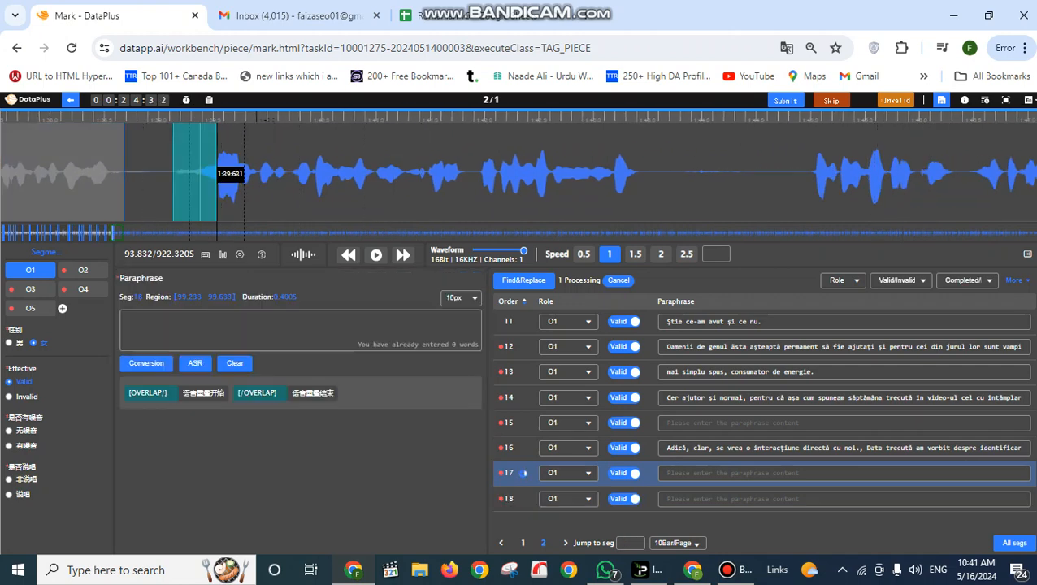
# Step: Mark segment 18 from about 99.23 s to 103.58 s, run ASR on it, and tag it 无噪音 and 非说唱
pyautogui.moveTo(216, 173); pyautogui.dragTo(644, 191)
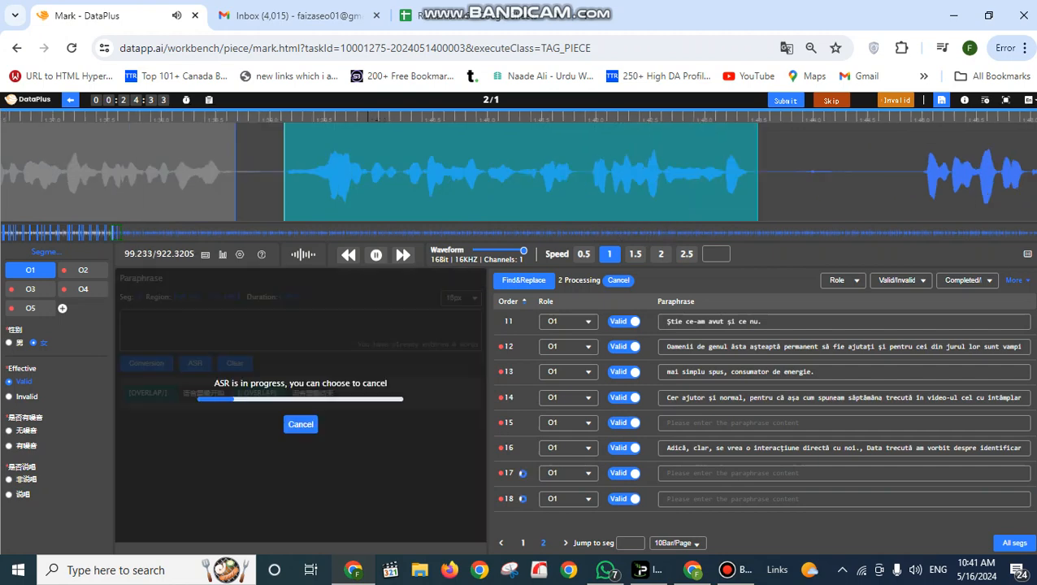
pyautogui.press('space')
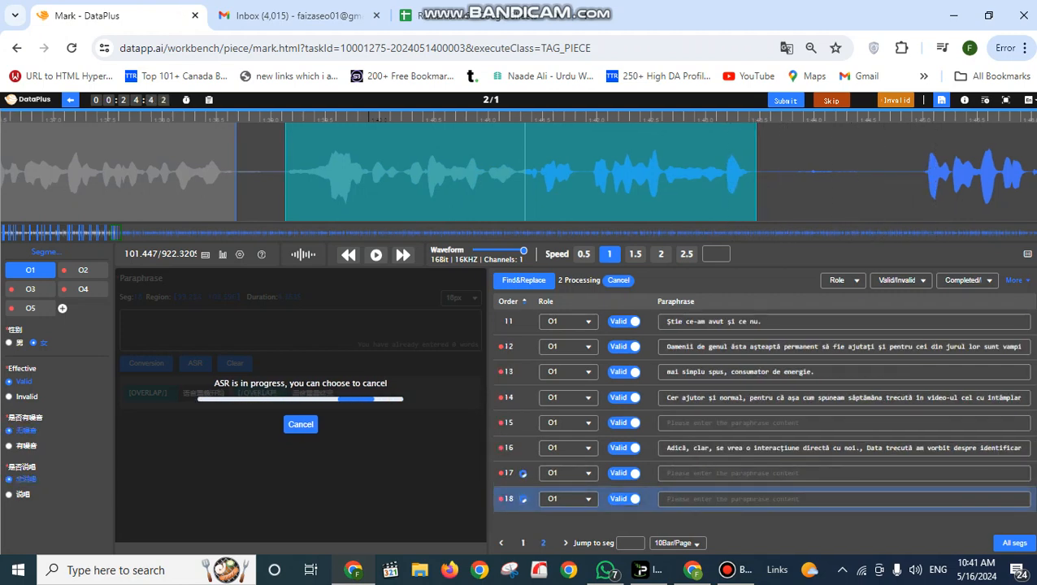
# Step: Mark segment 19 from about 105.05 s to 110.49 s and transcribe it with ASR
pyautogui.click(858, 173)
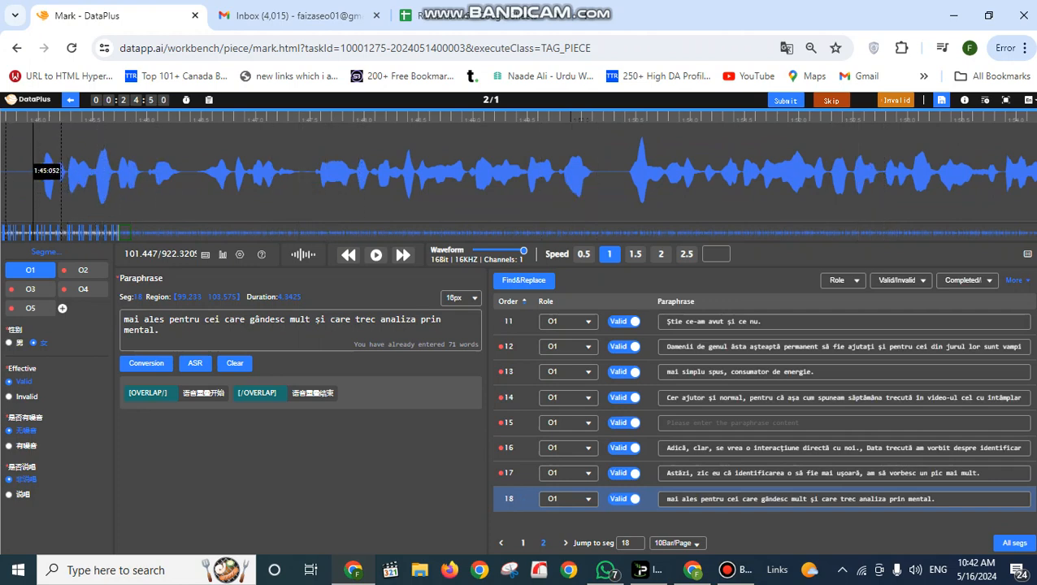
pyautogui.moveTo(33, 171); pyautogui.dragTo(627, 167)
pyautogui.hotkey('alt', 'a')
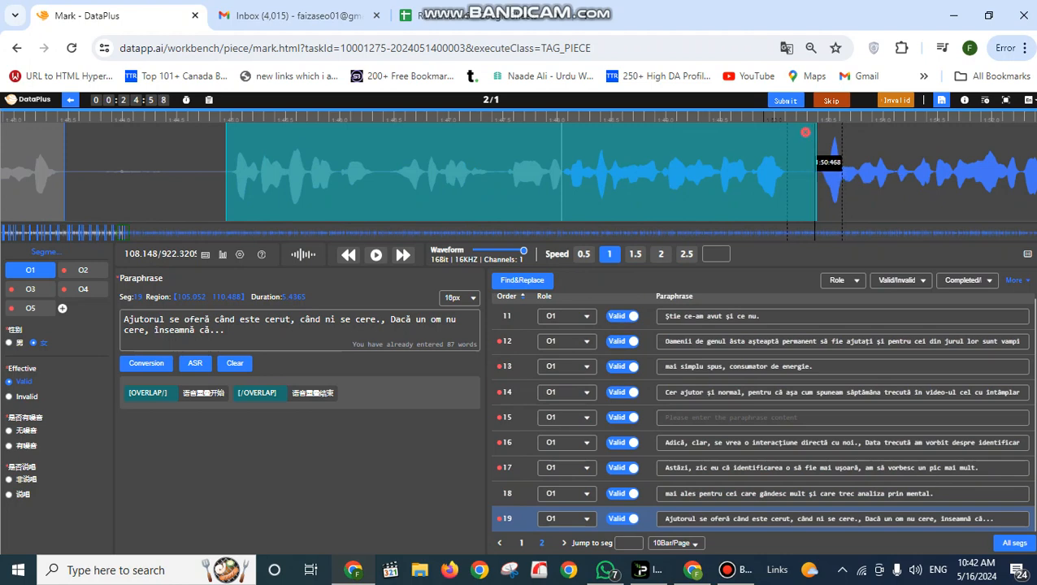
# Step: Trim the end of segment 19 back to about 110.27 s and save the annotation work
pyautogui.moveTo(815, 167); pyautogui.dragTo(797, 166)
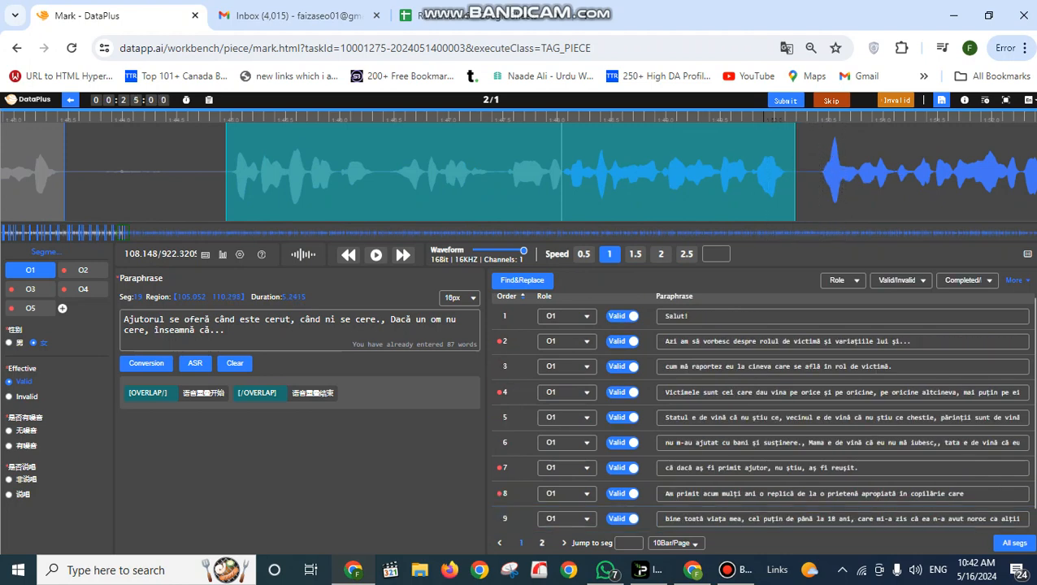
pyautogui.click(822, 170)
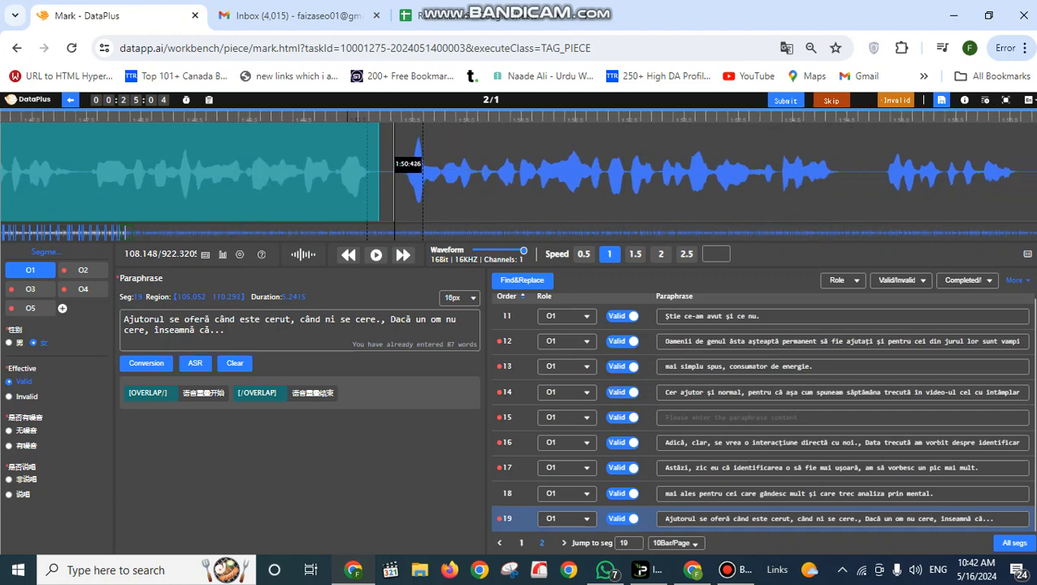
pyautogui.moveTo(375, 166); pyautogui.dragTo(373, 165)
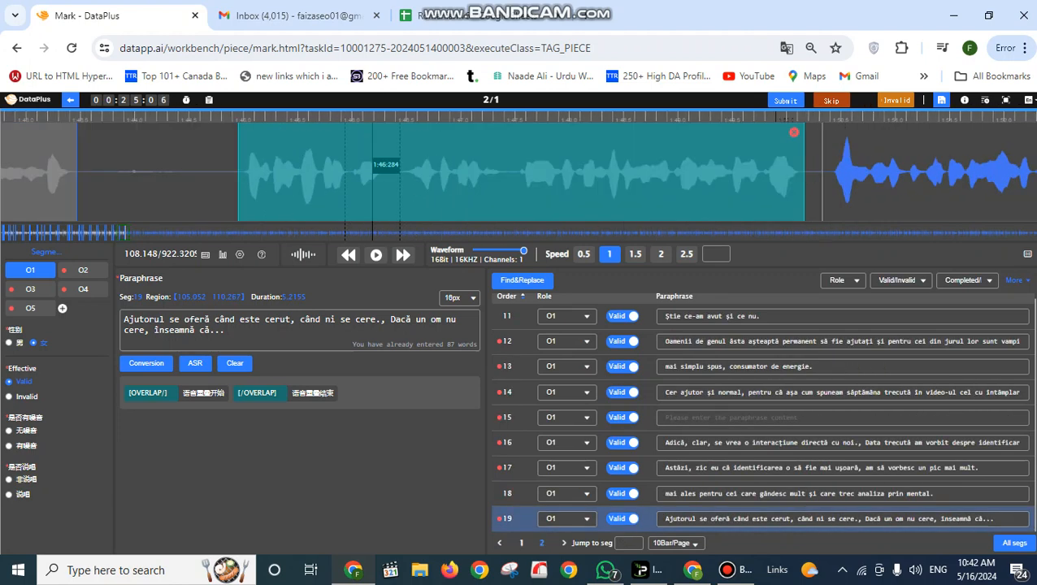
pyautogui.scroll(-10, 828, 169)
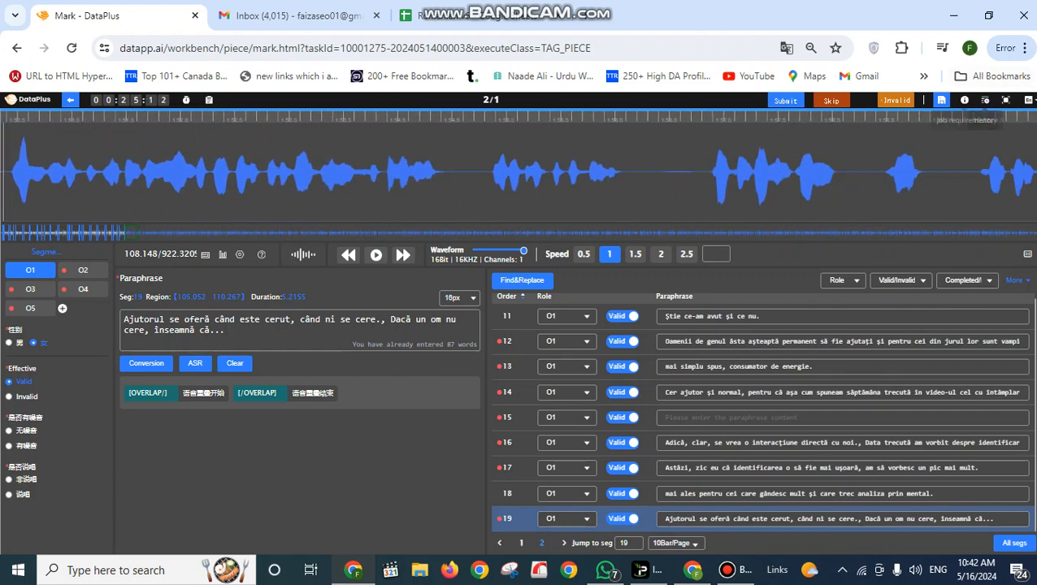
pyautogui.click(941, 100)
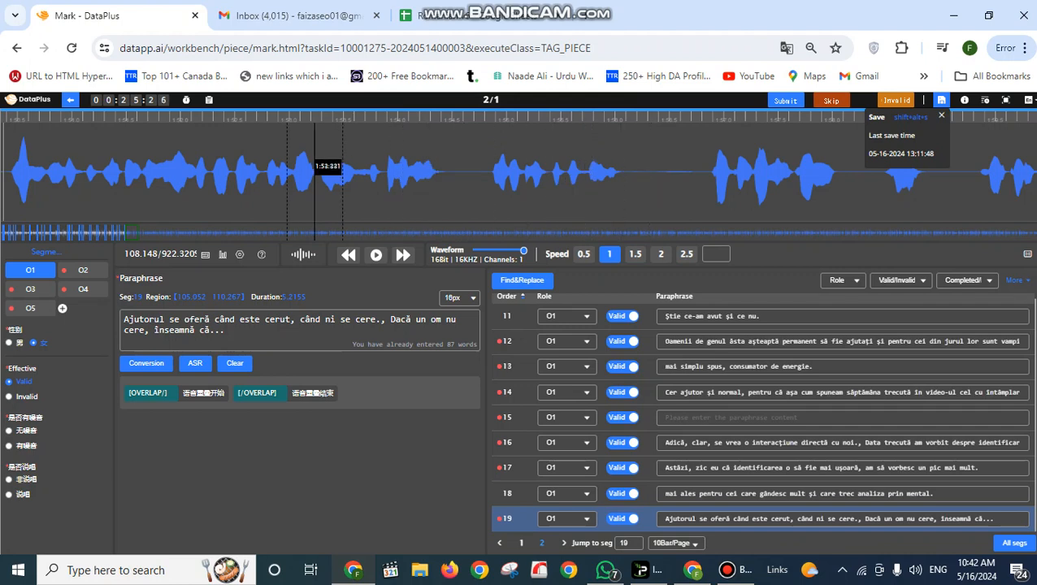
# Step: Mark segment 20 from about 110.51 s to 118.17 s and transcribe it with ASR
pyautogui.click(314, 169)
pyautogui.scroll(3, 314, 170)
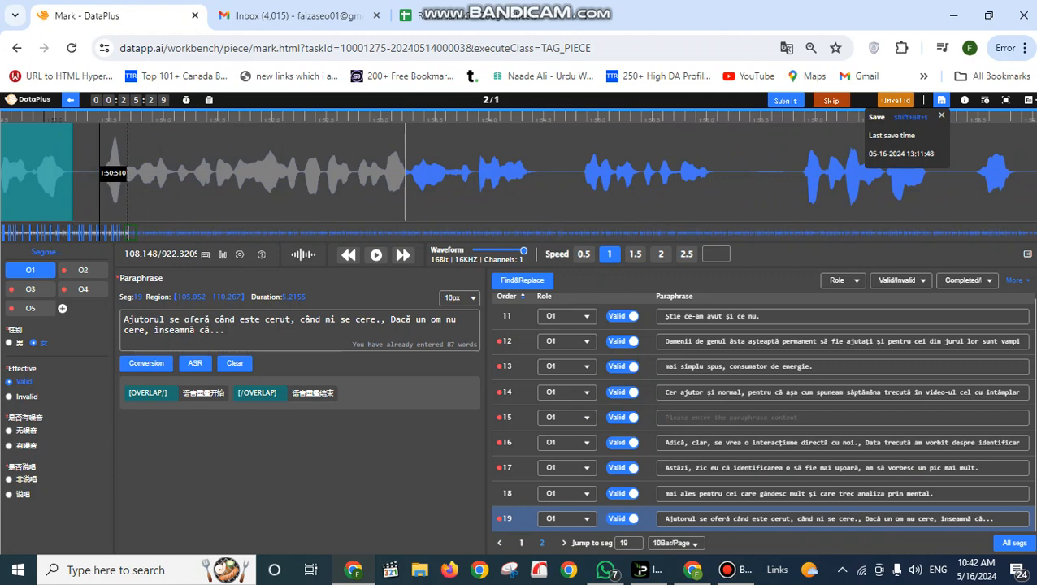
pyautogui.moveTo(100, 173); pyautogui.dragTo(938, 190)
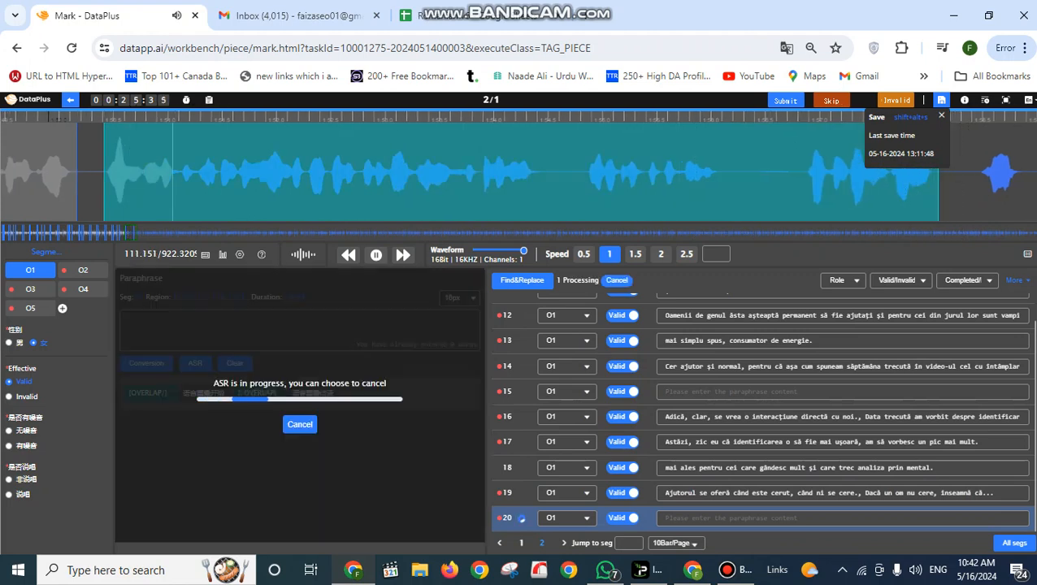
pyautogui.click(377, 255)
pyautogui.click(773, 182)
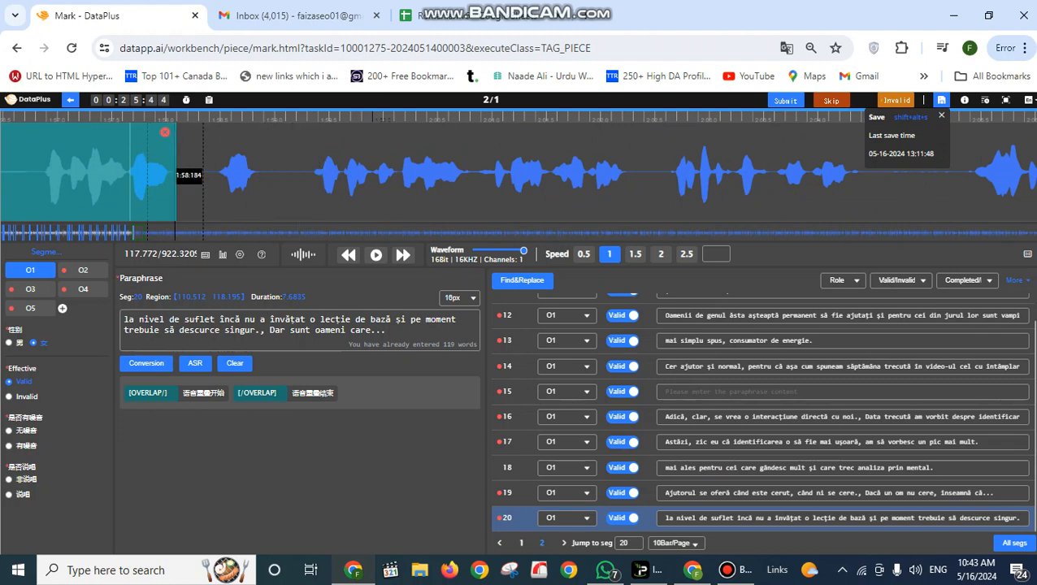
pyautogui.moveTo(176, 175); pyautogui.dragTo(174, 175)
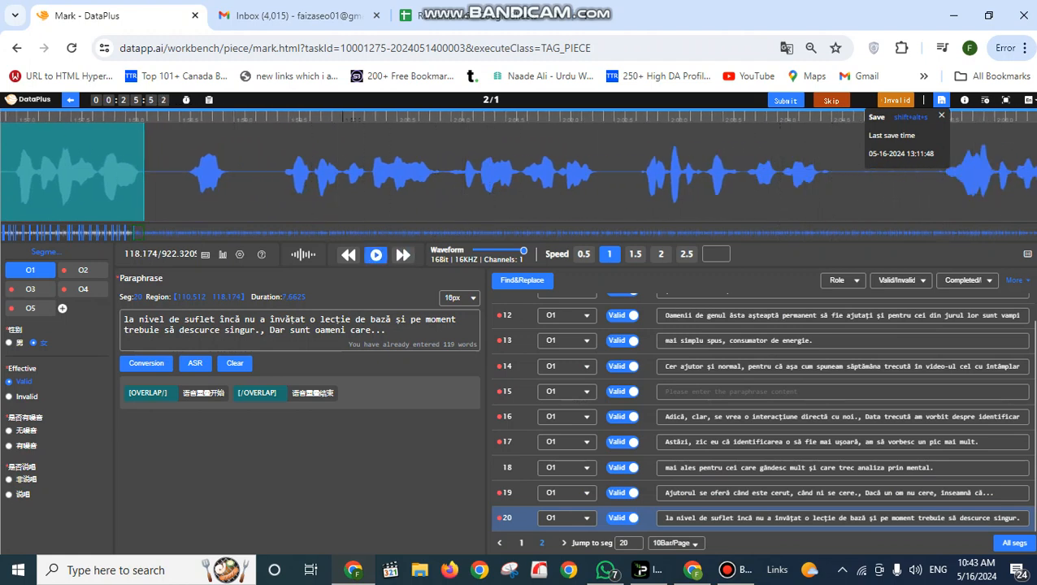
# Step: Mark segment 21 from about 118.54 s to 124.55 s, transcribe it with ASR, and tag it 无噪音 and 非说唱
pyautogui.press('space')
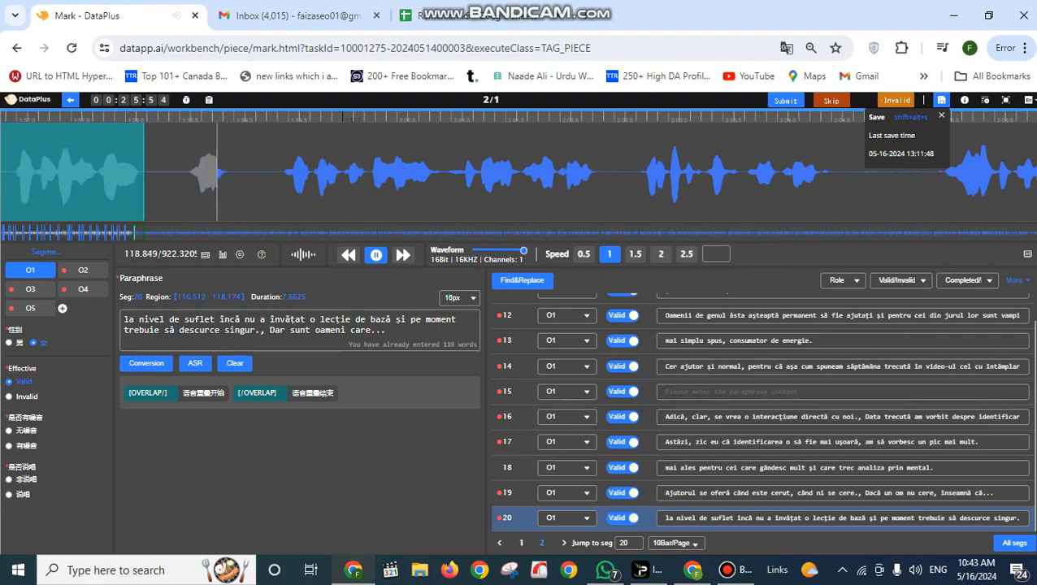
pyautogui.moveTo(185, 175); pyautogui.dragTo(838, 187)
pyautogui.press('space')
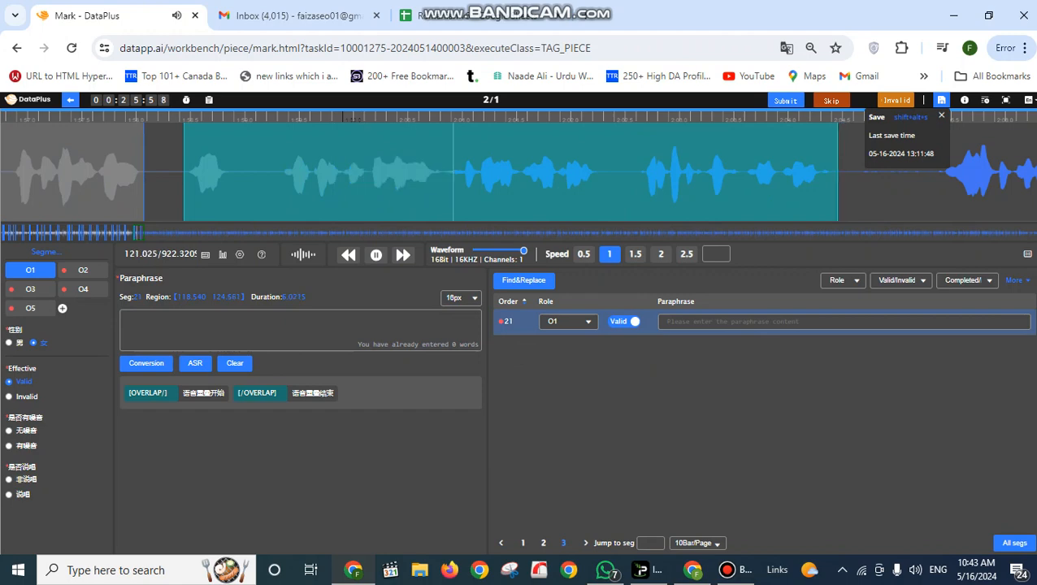
pyautogui.click(195, 363)
pyautogui.click(376, 255)
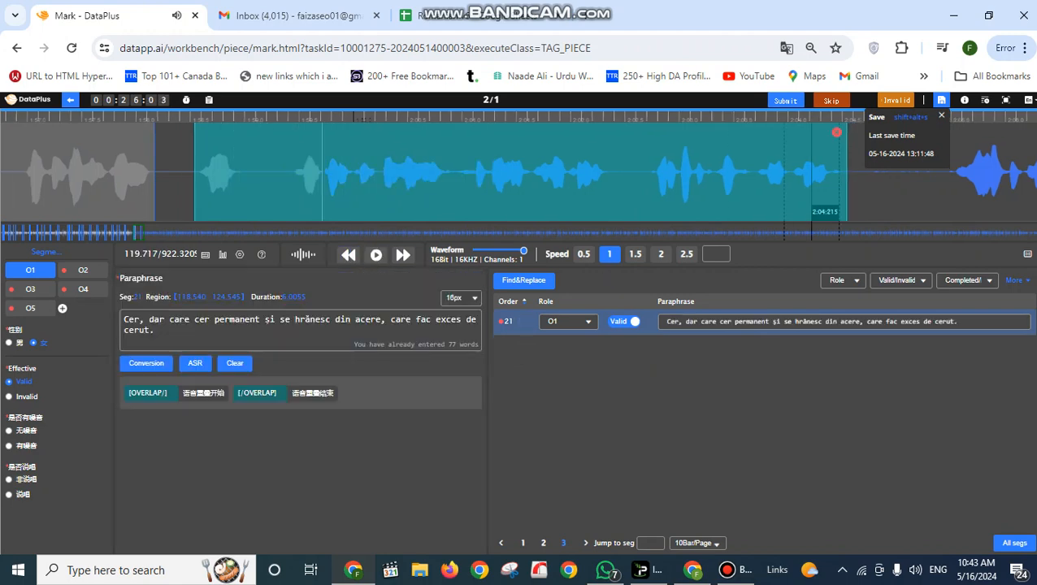
pyautogui.click(908, 176)
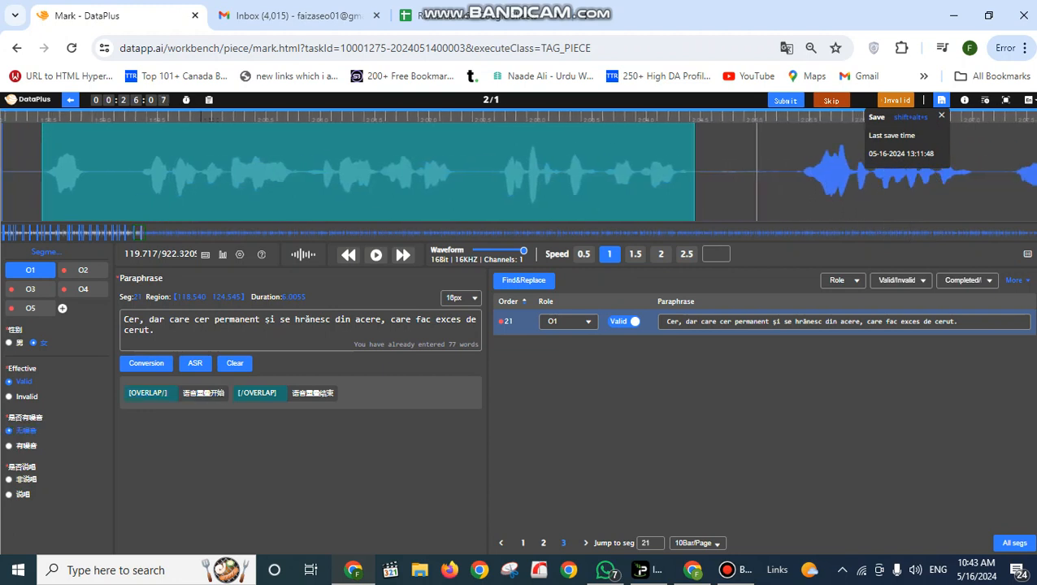
pyautogui.click(790, 177)
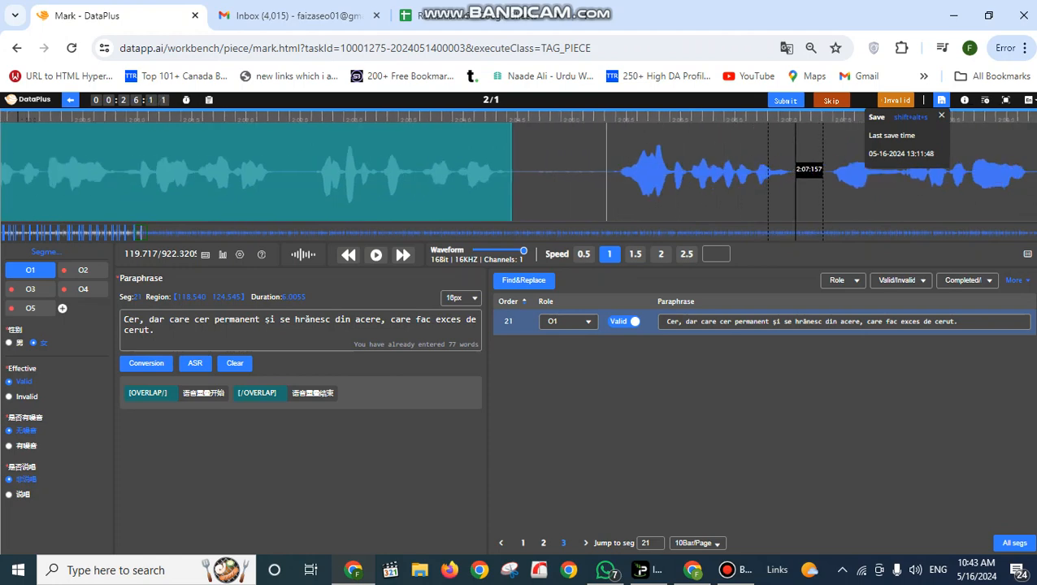
# Step: Adjust the end boundary of segment 21 to about 124.58 s, in the silence before the next phrase
pyautogui.moveTo(510, 179); pyautogui.dragTo(728, 182)
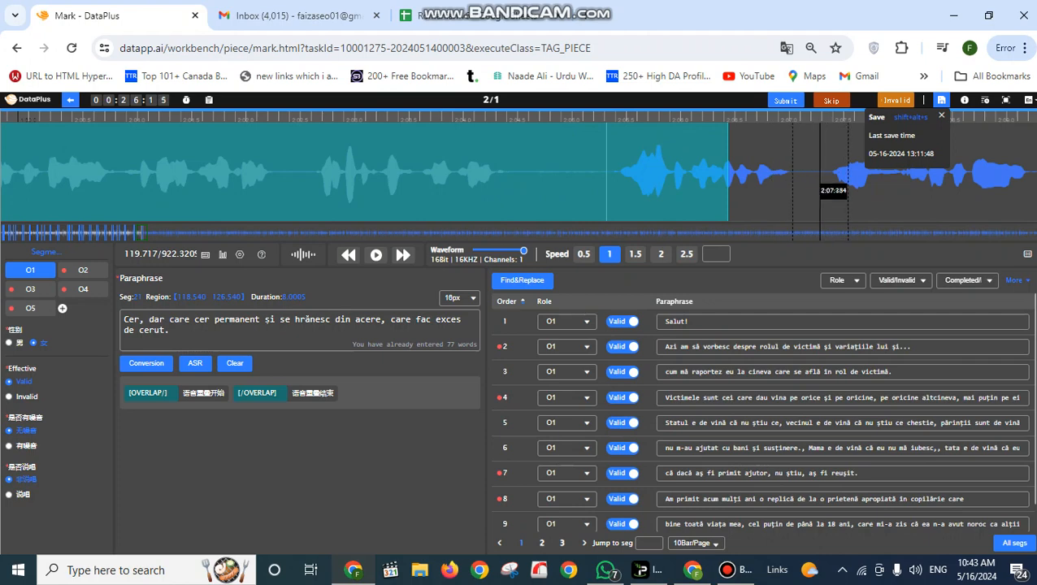
pyautogui.moveTo(820, 183); pyautogui.dragTo(605, 184)
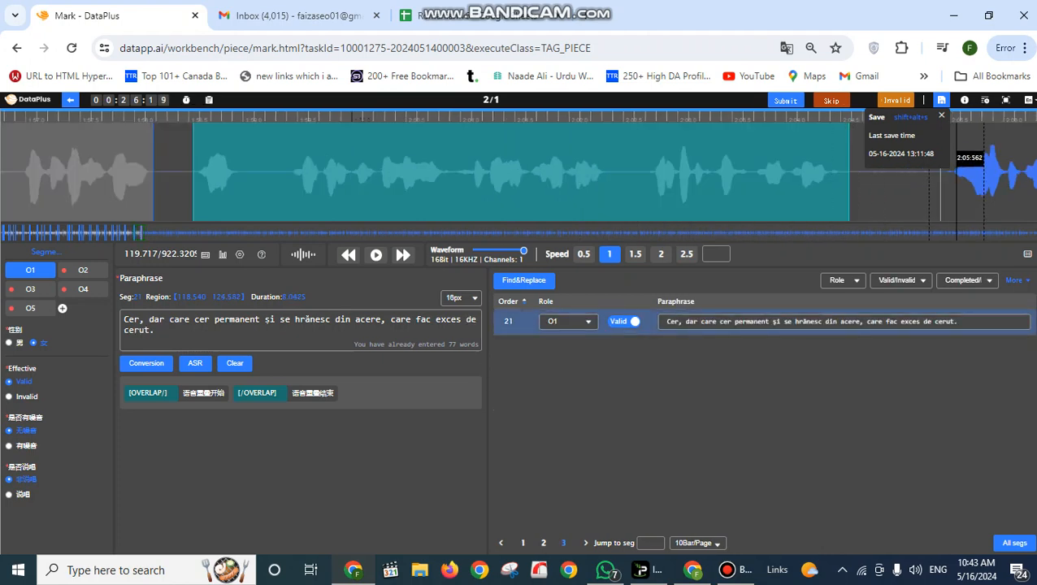
# Step: Mark segment 22 from about 125.52 s to 129.34 s and transcribe it with ASR
pyautogui.click(952, 187)
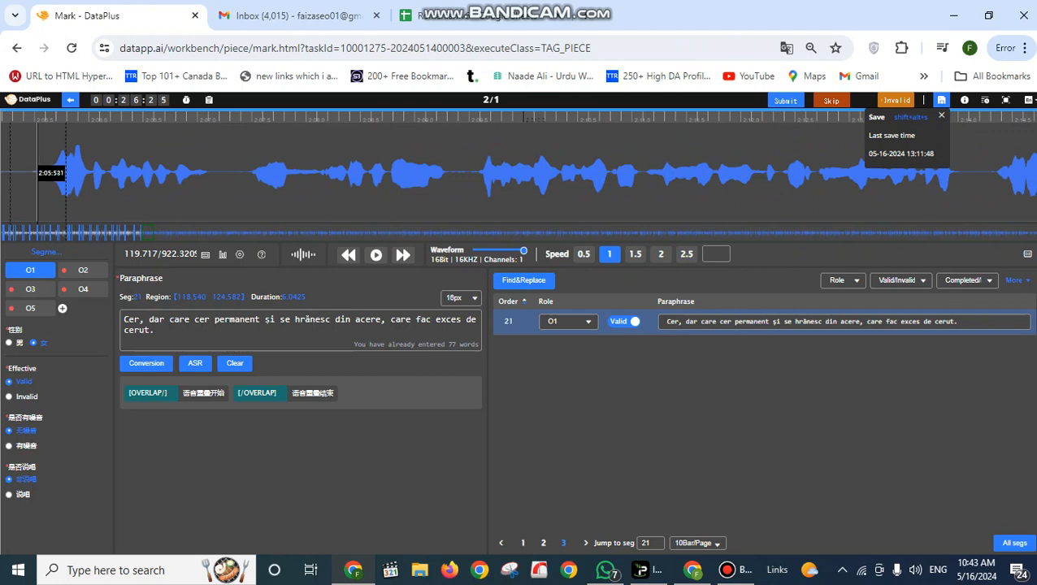
pyautogui.moveTo(40, 173); pyautogui.dragTo(908, 181)
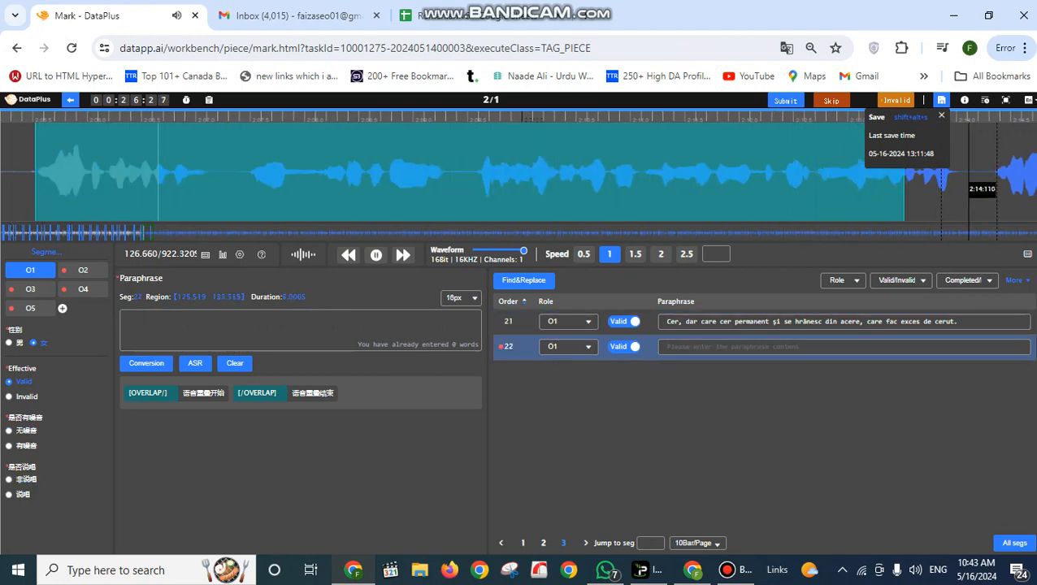
pyautogui.moveTo(525, 180); pyautogui.dragTo(459, 181)
pyautogui.moveTo(451, 173); pyautogui.dragTo(450, 172)
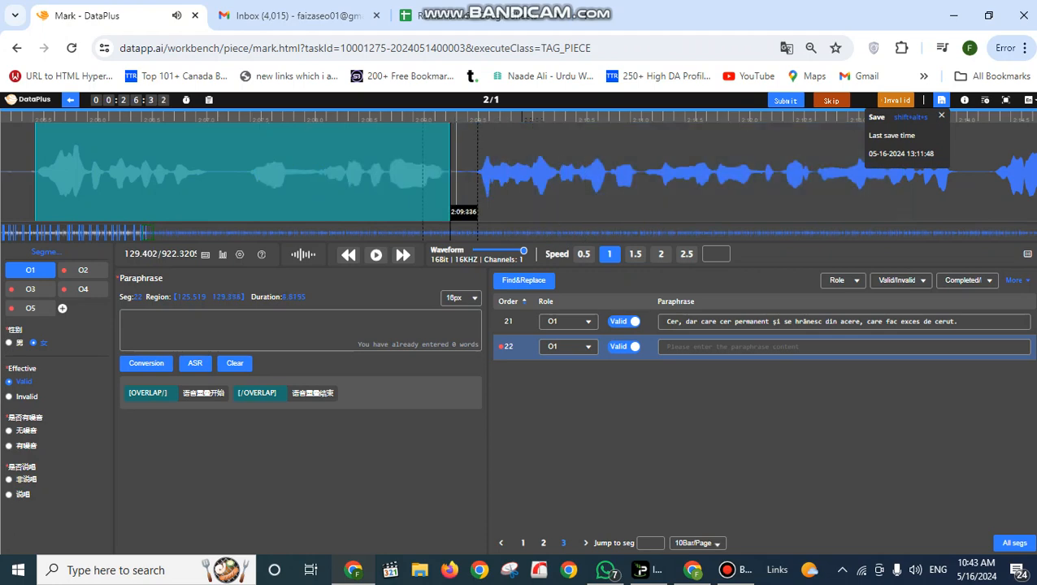
pyautogui.click(195, 364)
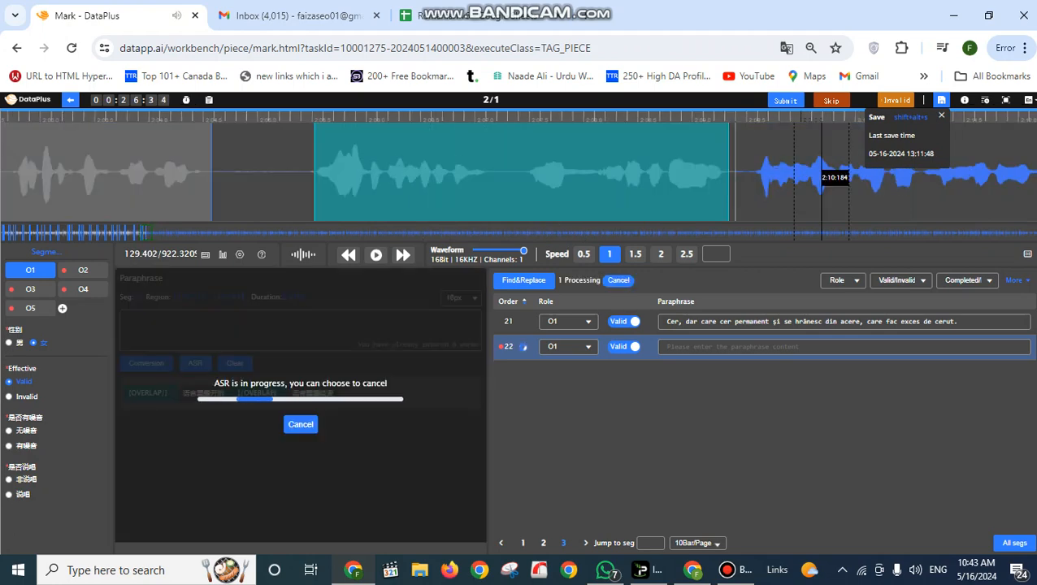
# Step: Trim the end of segment 22 back to about 127.15 s, in the silence after its first phrase
pyautogui.click(822, 177)
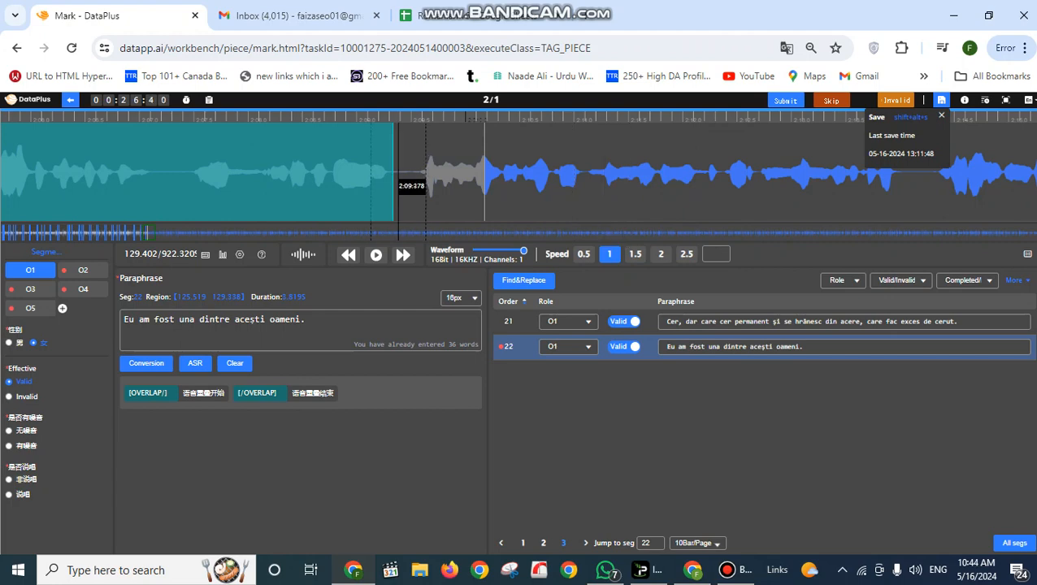
pyautogui.moveTo(391, 182); pyautogui.dragTo(155, 182)
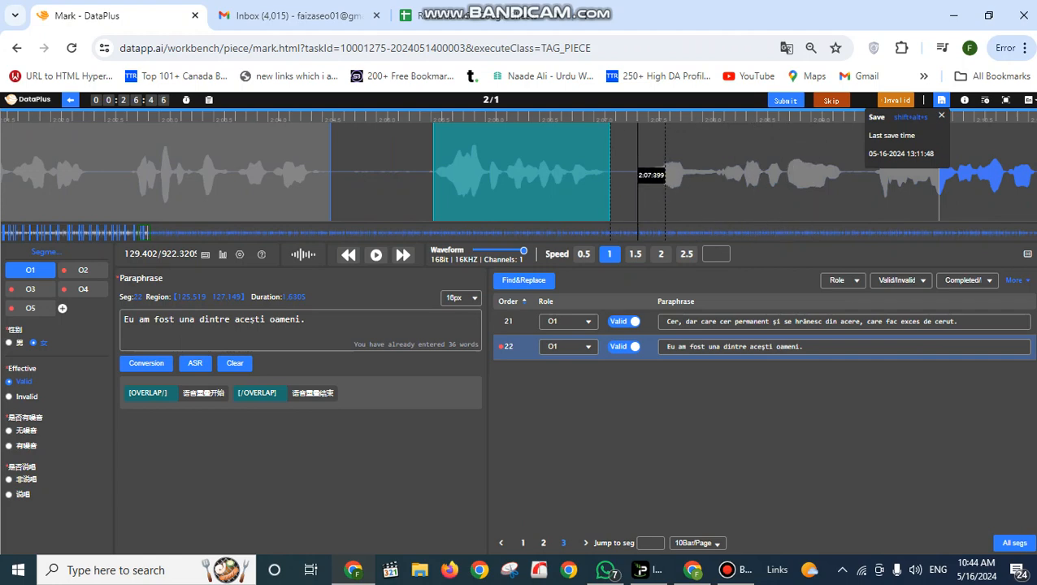
# Step: Mark segment 23 from about 127.47 s to 133.98 s and transcribe it with ASR
pyautogui.click(638, 175)
pyautogui.scroll(-8, 638, 175)
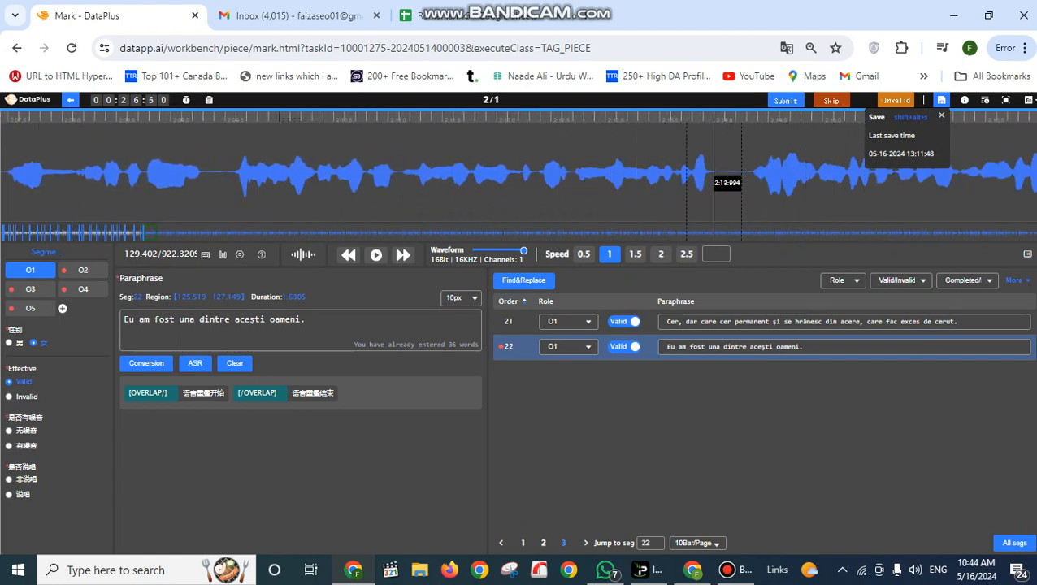
pyautogui.moveTo(32, 174); pyautogui.dragTo(714, 194)
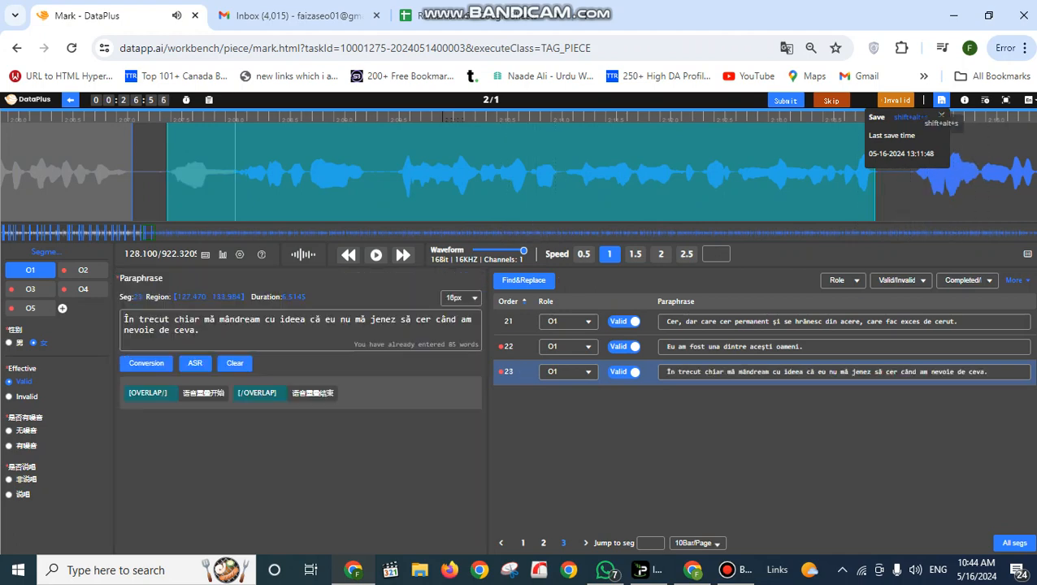
# Step: Save the annotation work and tag segment 22 as 无噪音 and 非说唱
pyautogui.click(941, 100)
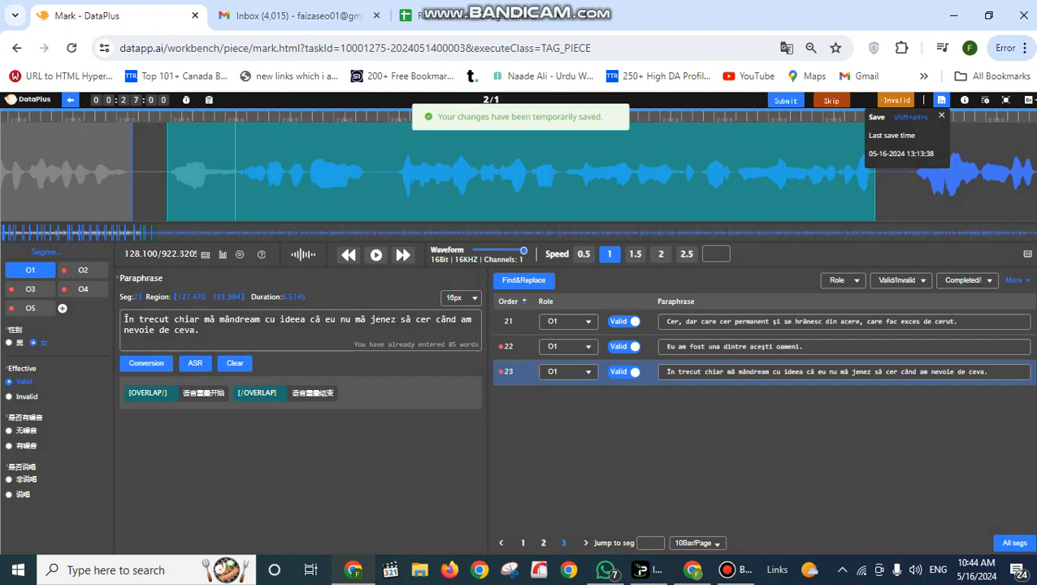
pyautogui.click(756, 347)
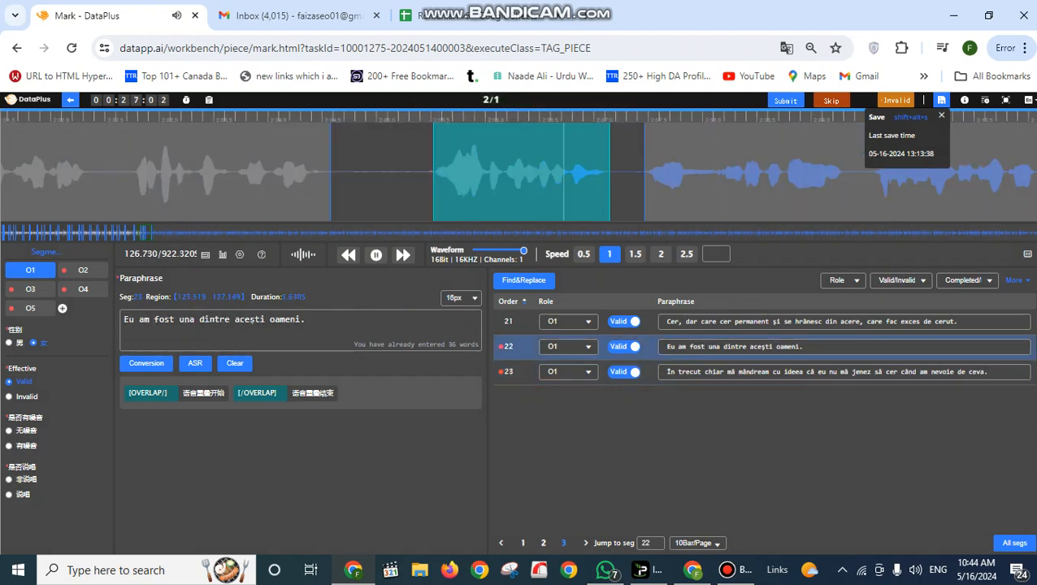
pyautogui.press('space')
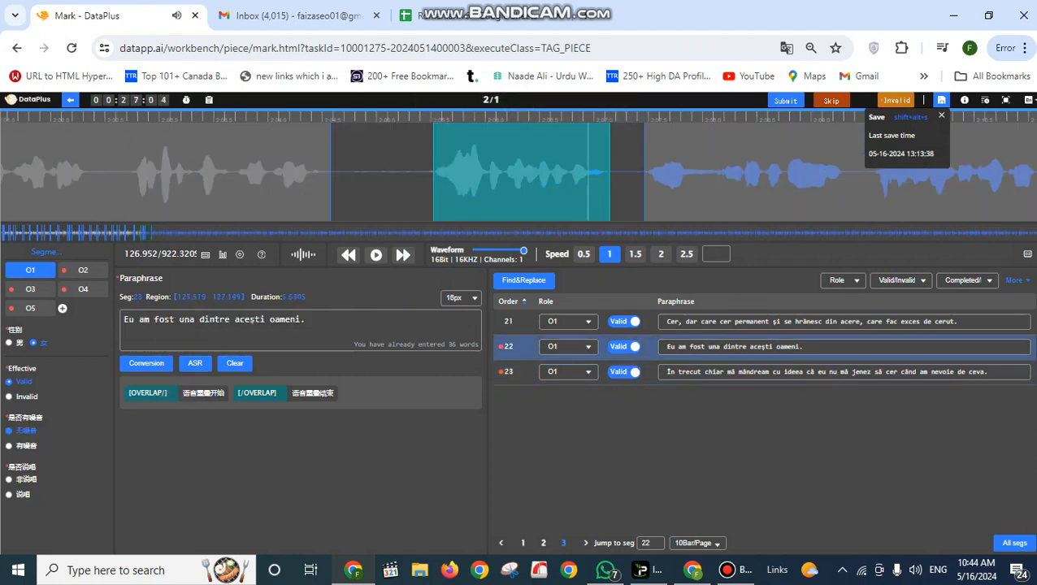
# Step: Mark segments 24 (about 134.33–139.69 s) and 25 (about 140.17–145.79 s), transcribe both with ASR, and tag segment 24 无噪音 and 非说唱
pyautogui.click(807, 169)
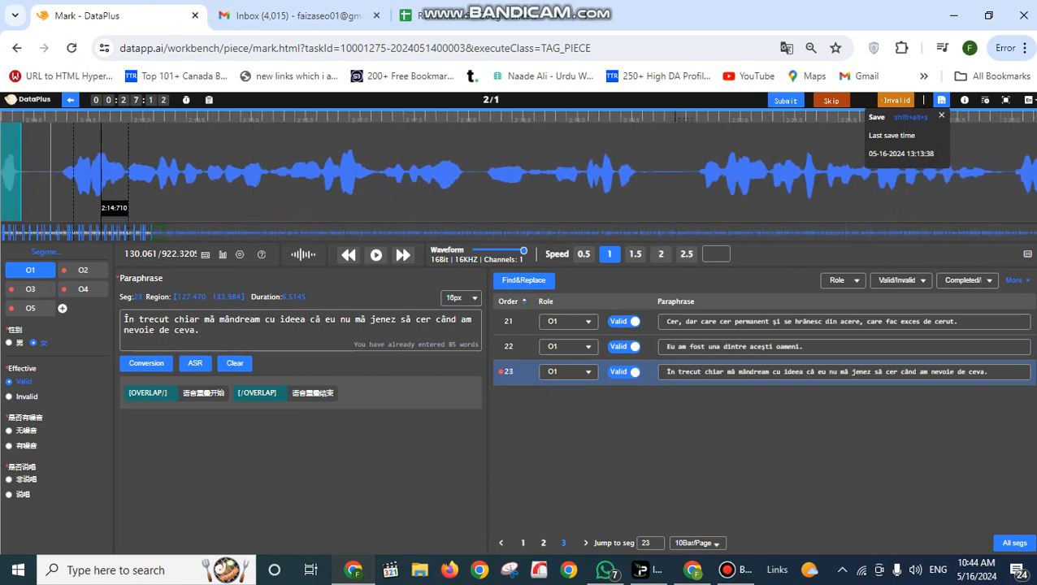
pyautogui.moveTo(61, 172); pyautogui.dragTo(643, 178)
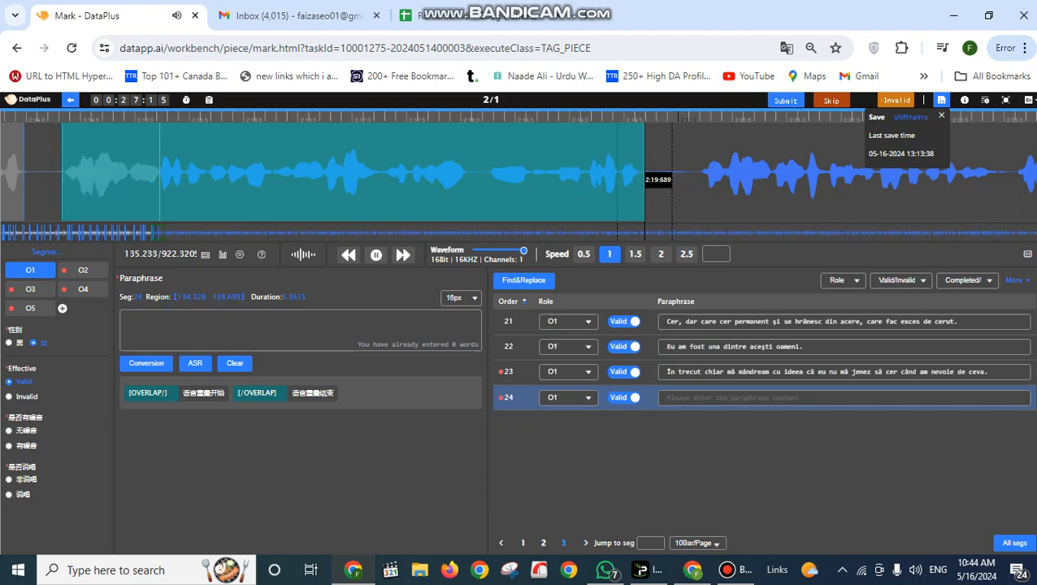
pyautogui.hotkey('shift', 'alt', 'a')
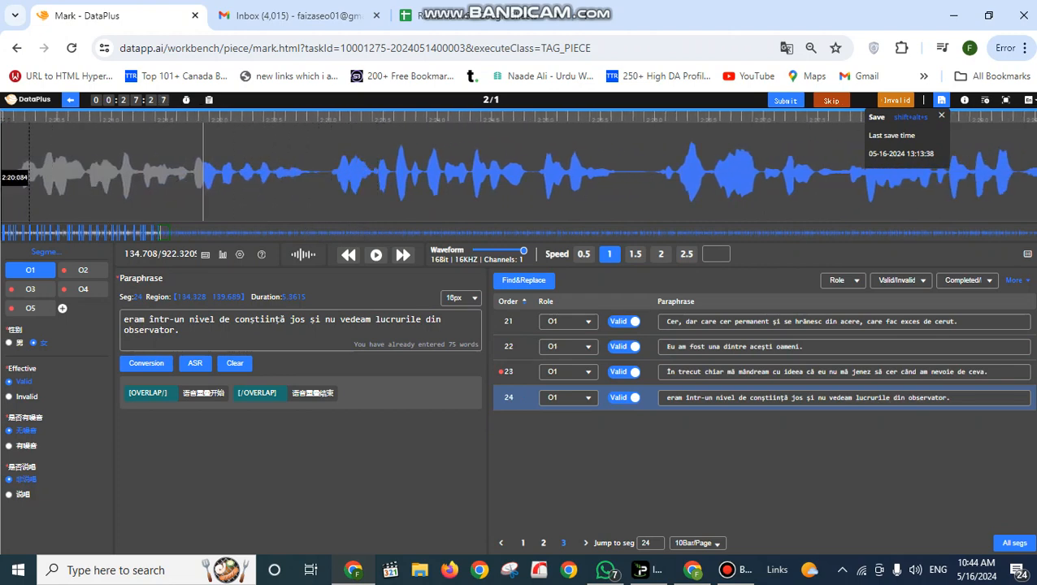
pyautogui.moveTo(10, 174); pyautogui.dragTo(619, 203)
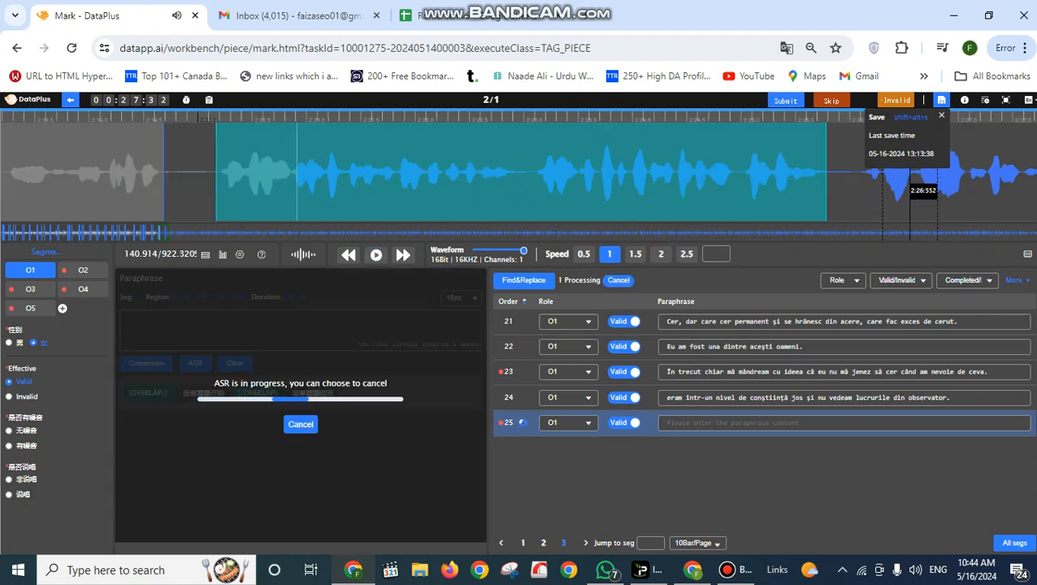
# Step: Mark segments 26 (about 146.09–153.89 s) and 27 (about 154.55–162.10 s), transcribe both with ASR, and tag segment 27 无噪音 and 非说唱
pyautogui.click(866, 195)
pyautogui.scroll(-2, 866, 195)
pyautogui.scroll(-5, 867, 195)
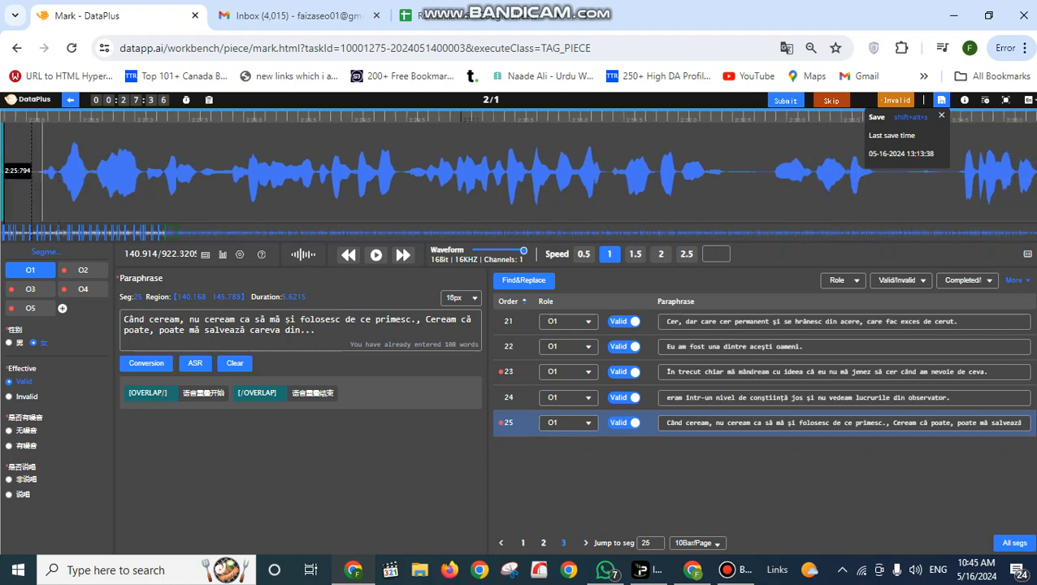
pyautogui.moveTo(45, 170); pyautogui.dragTo(887, 187)
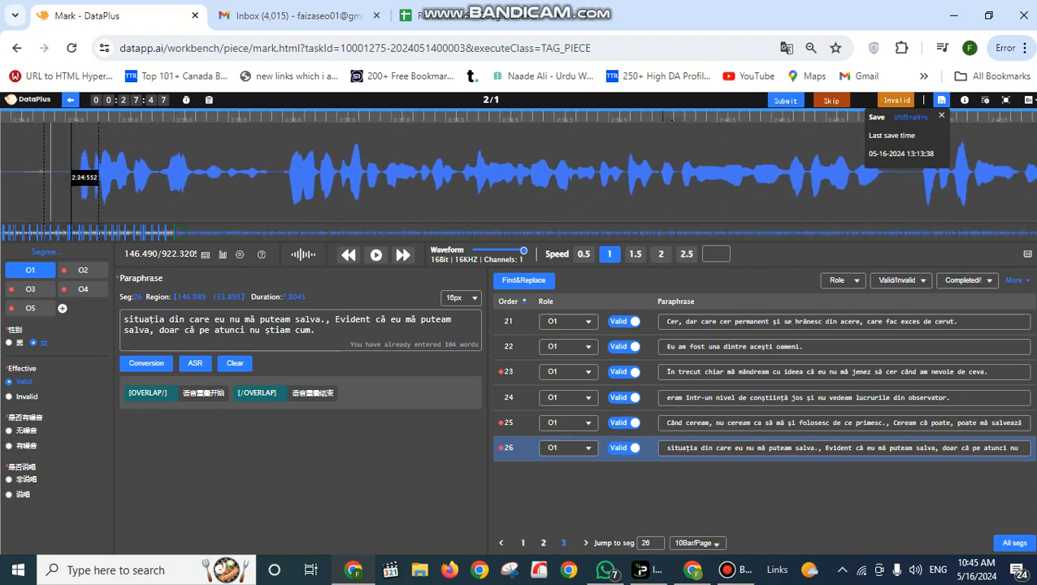
pyautogui.moveTo(74, 178); pyautogui.dragTo(894, 189)
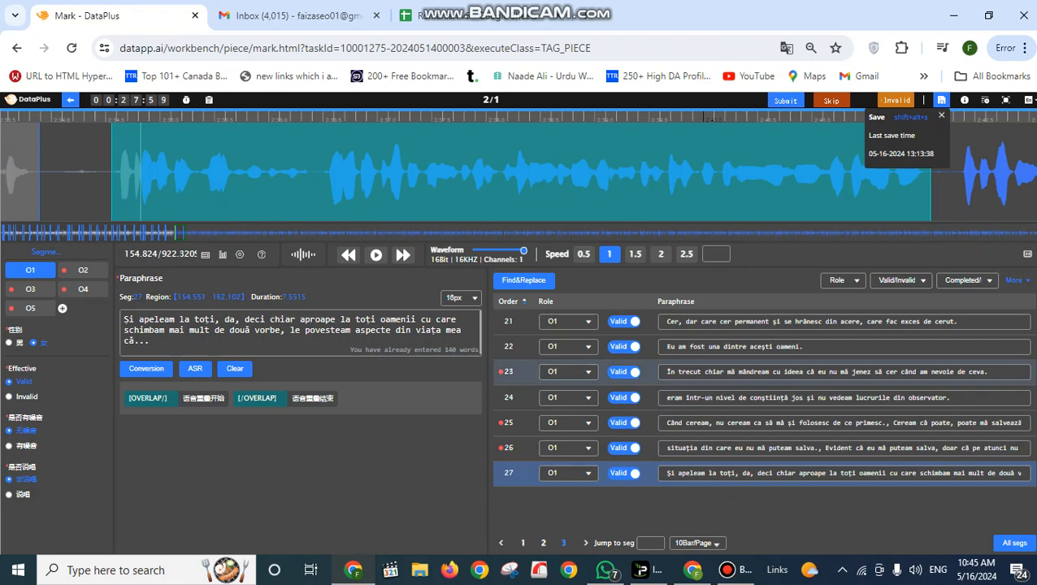
# Step: Tag segment 23 as 无噪音 and 非说唱 and pause its playback
pyautogui.click(521, 372)
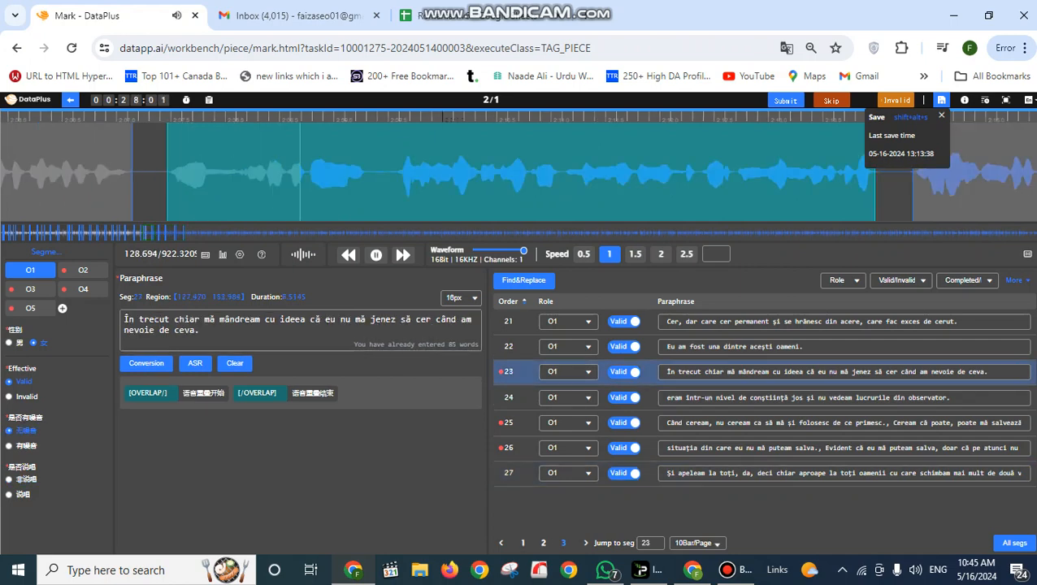
pyautogui.click(20, 479)
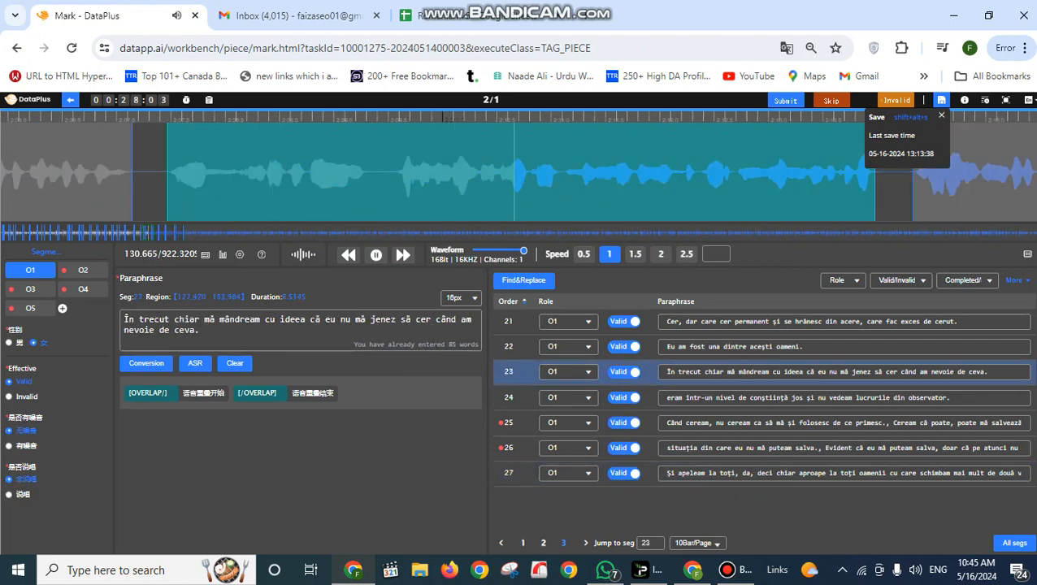
pyautogui.click(349, 255)
pyautogui.click(375, 255)
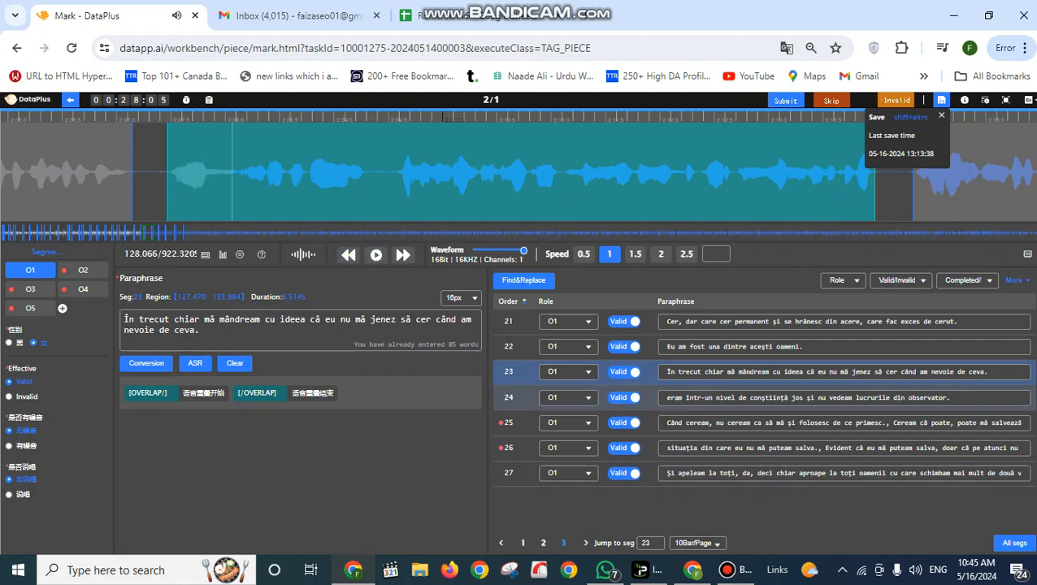
# Step: Tag segment 25 as 无噪音 and 非说唱 and replace the ellipsis ending its transcript with a single period
pyautogui.click(522, 423)
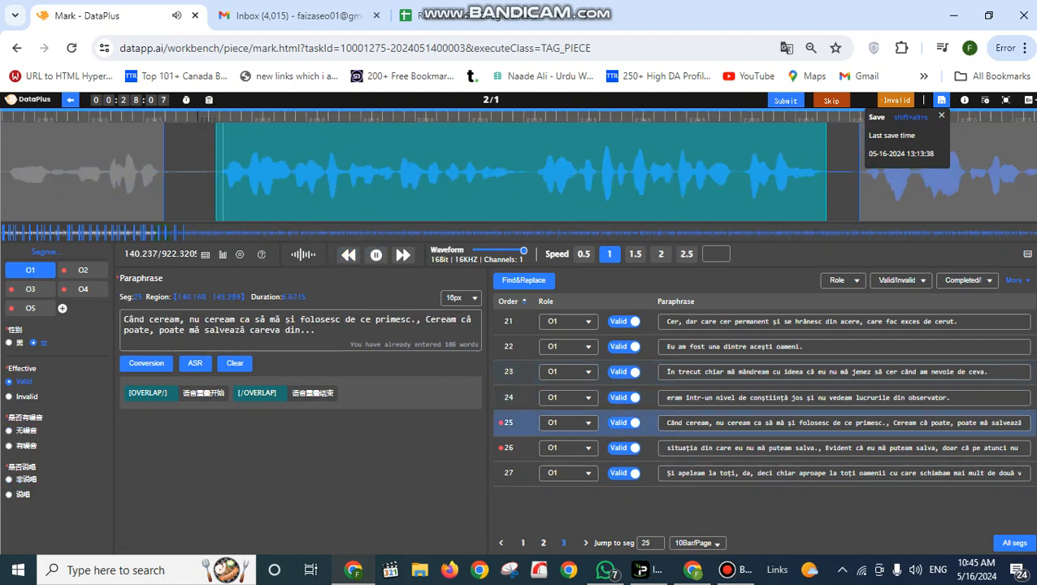
pyautogui.click(20, 479)
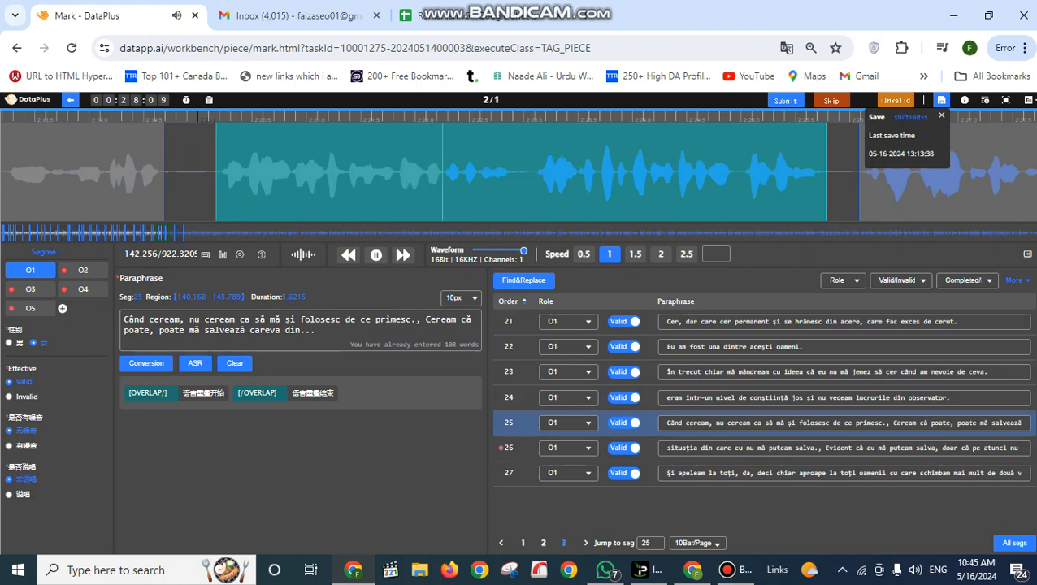
pyautogui.click(376, 255)
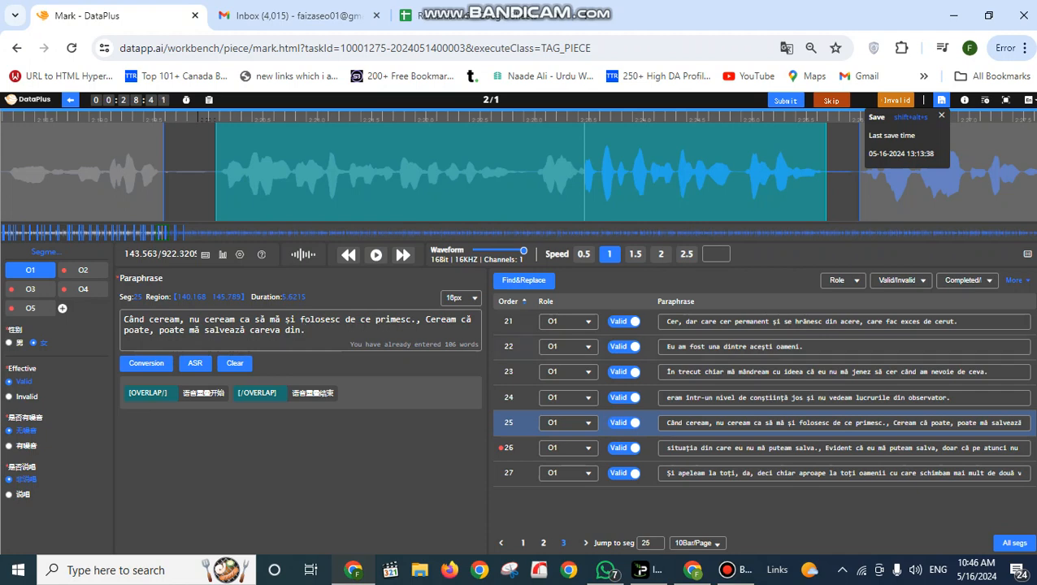
# Step: Tag segment 26 as 无噪音 and 非说唱, capitalize "Situația" in its transcript, and remove the ".," after the first "salva"
pyautogui.click(520, 447)
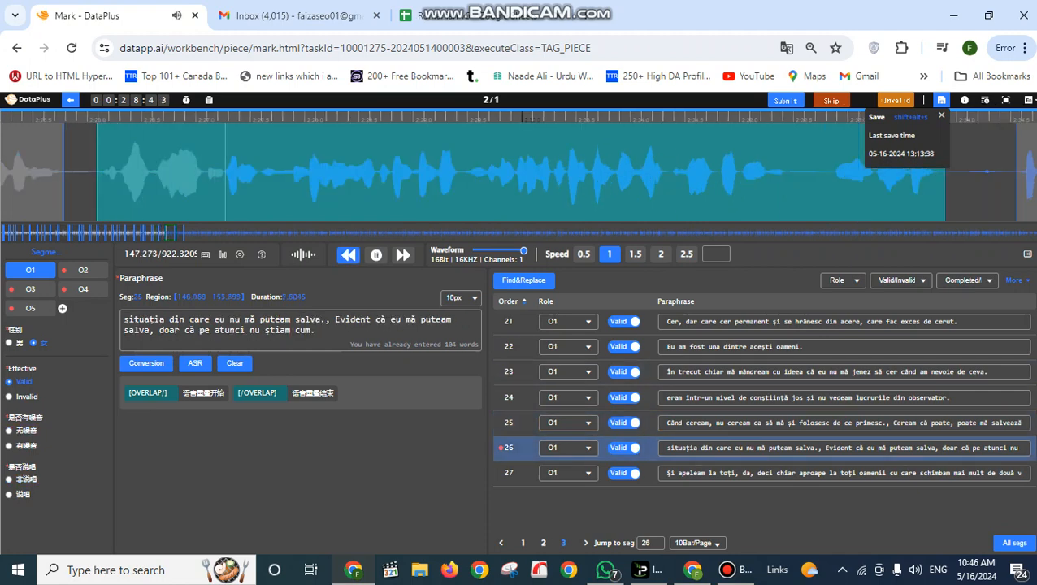
pyautogui.click(376, 254)
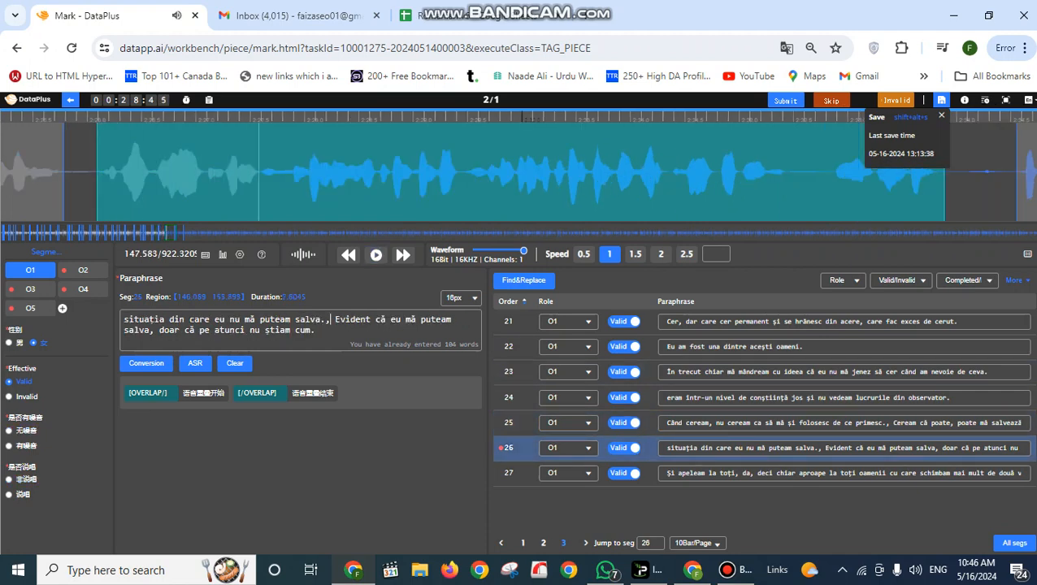
pyautogui.press('BackSpace')
pyautogui.press('BackSpace')
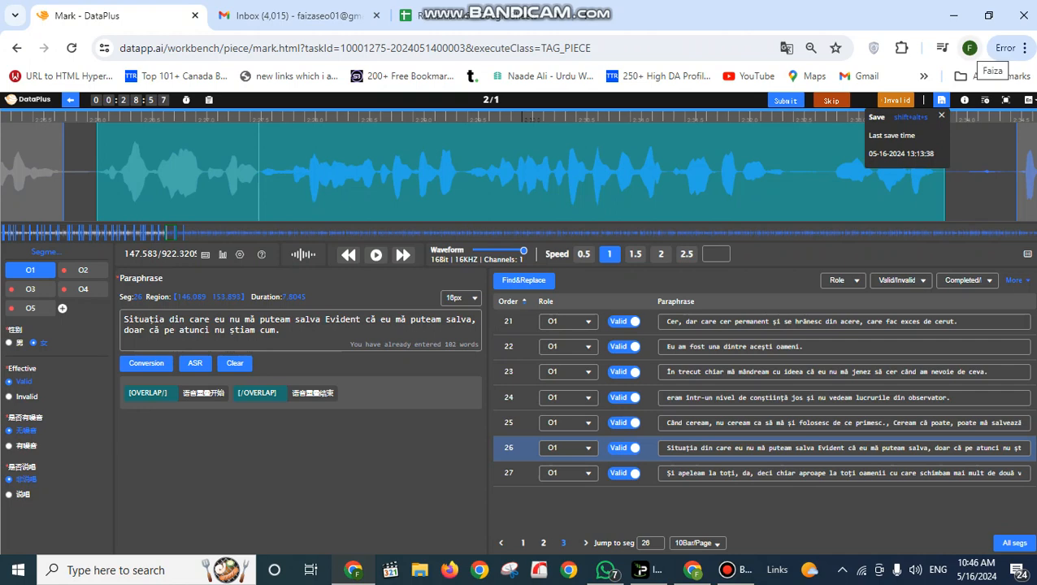
# Step: Review the browser's preferred languages and spell check settings for Romanian, and close the settings
pyautogui.click(969, 48)
pyautogui.scroll(-3, 862, 325)
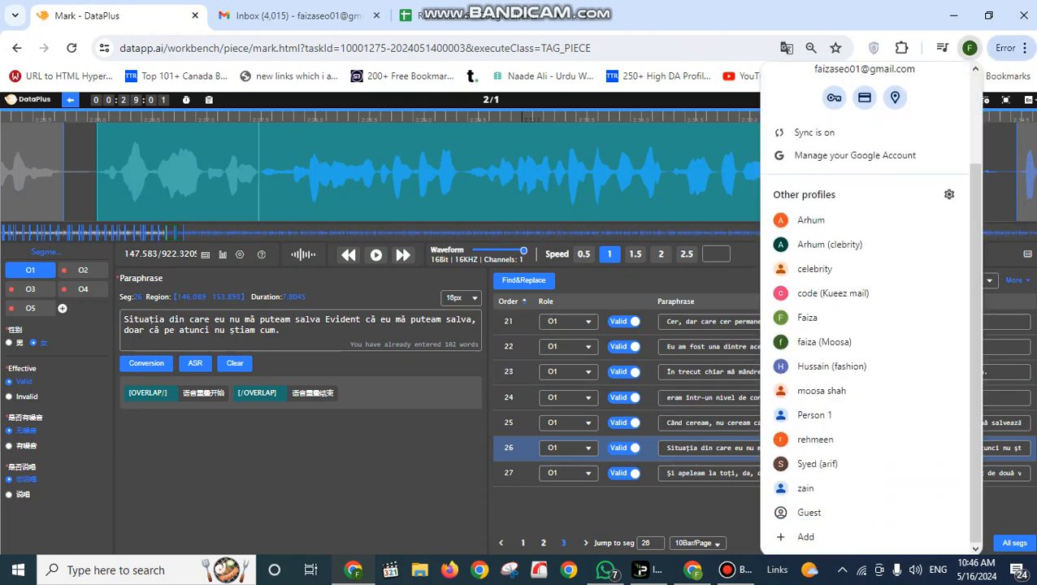
pyautogui.click(1025, 48)
pyautogui.scroll(-2, 886, 456)
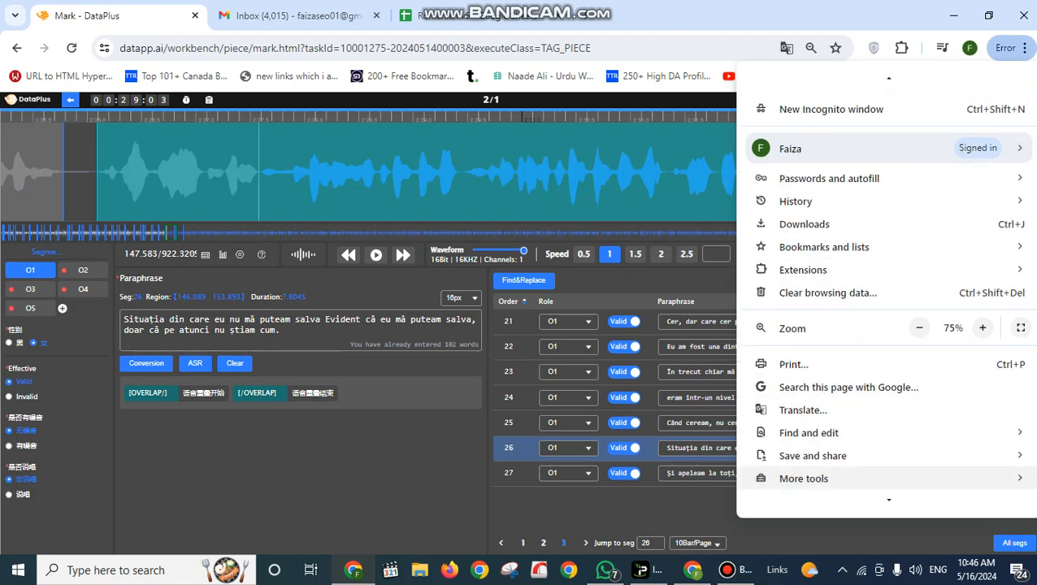
pyautogui.scroll(-1, 886, 478)
pyautogui.click(813, 477)
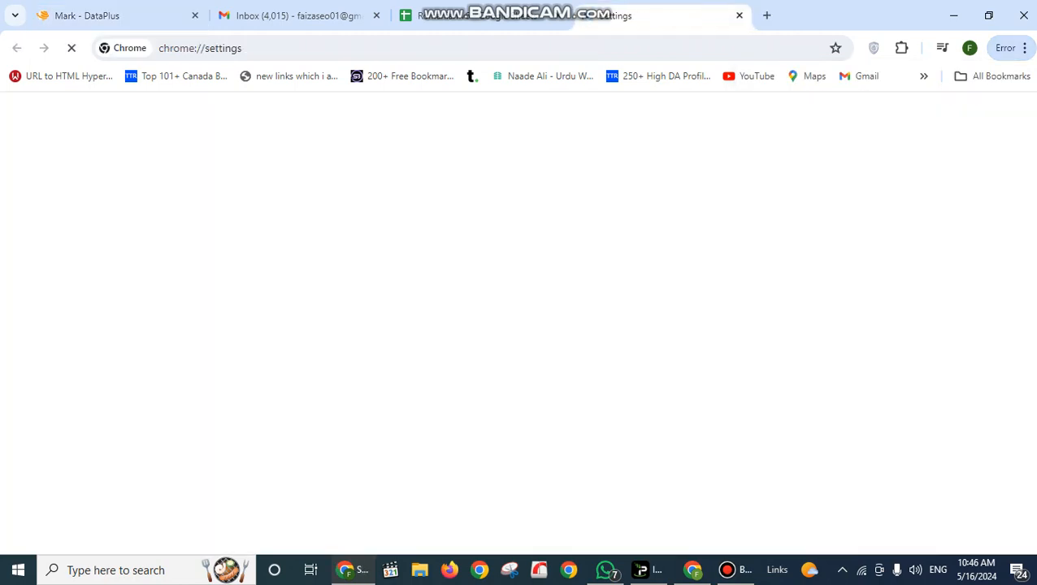
pyautogui.click(75, 412)
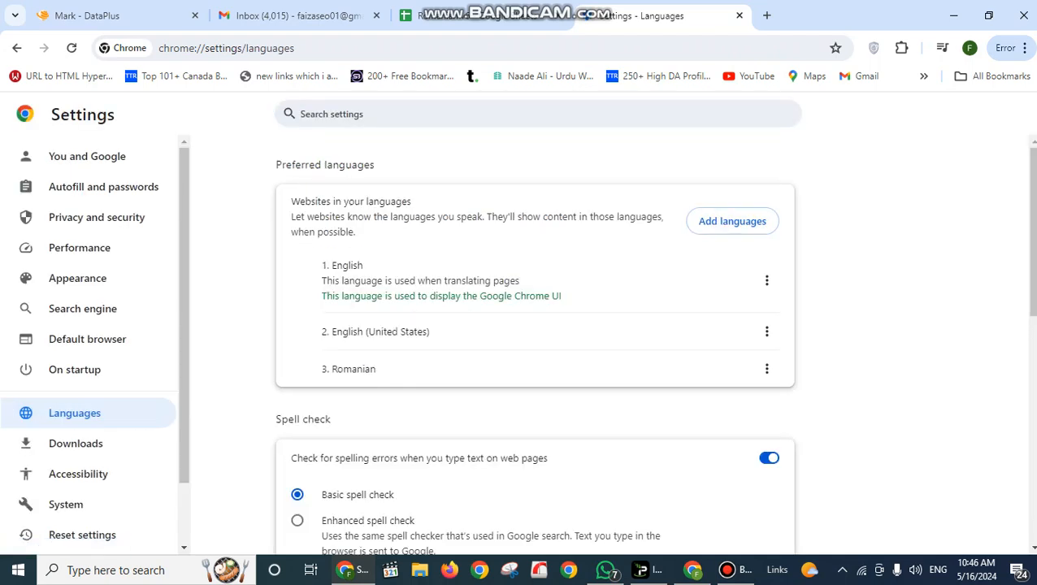
pyautogui.scroll(-4, 534, 342)
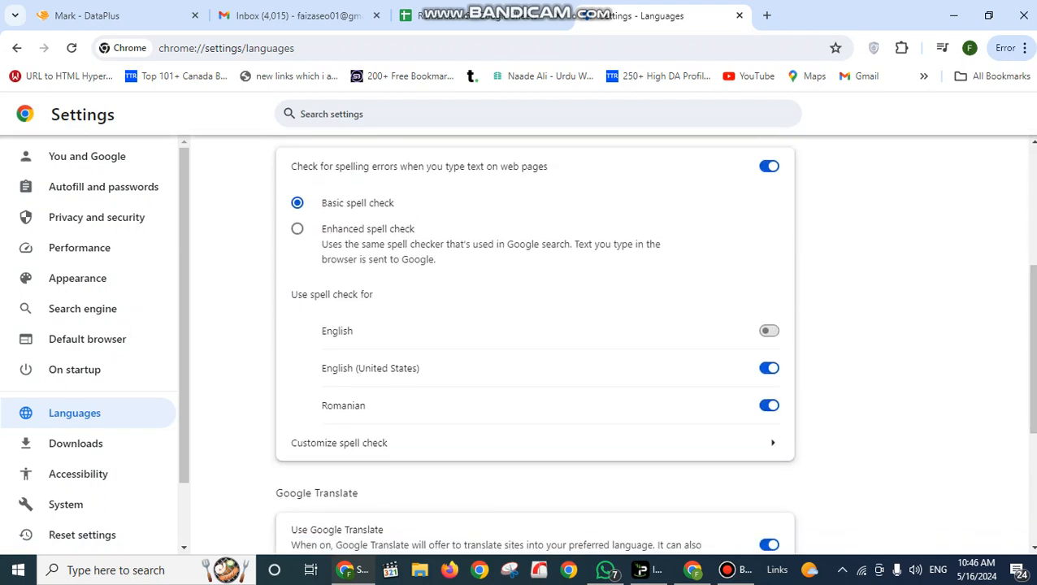
pyautogui.click(739, 15)
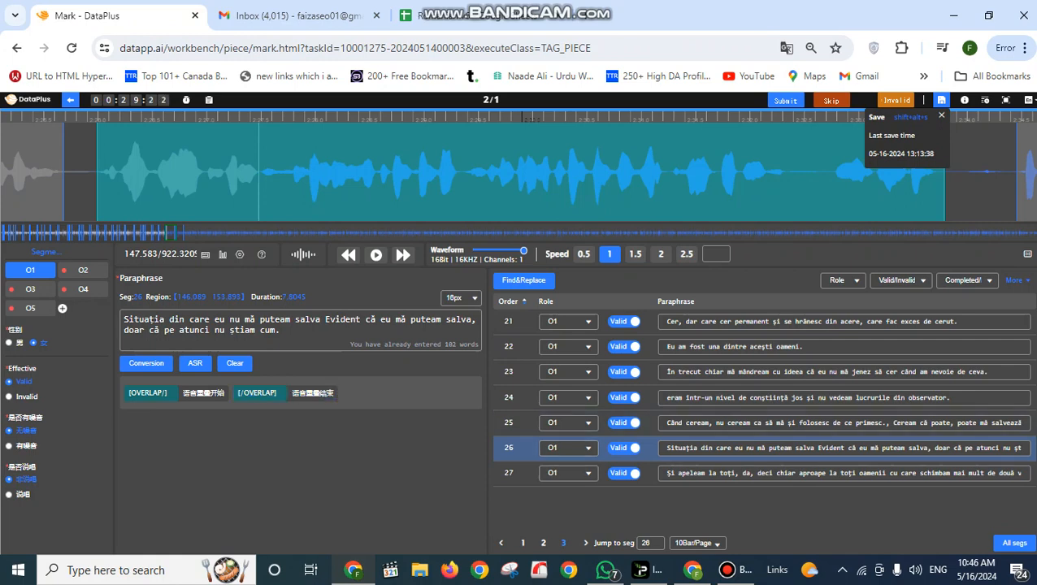
# Step: Mark segment 28 from about 162.37 s to 168.74 s and transcribe it with ASR
pyautogui.click(983, 189)
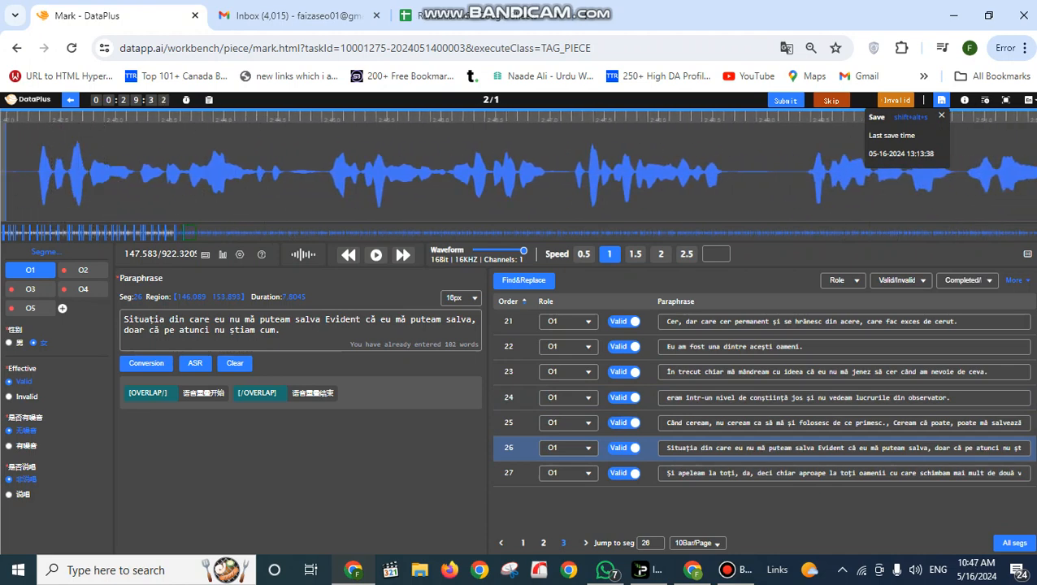
pyautogui.moveTo(39, 172); pyautogui.dragTo(730, 179)
pyautogui.hotkey('shift', 'alt', 'a')
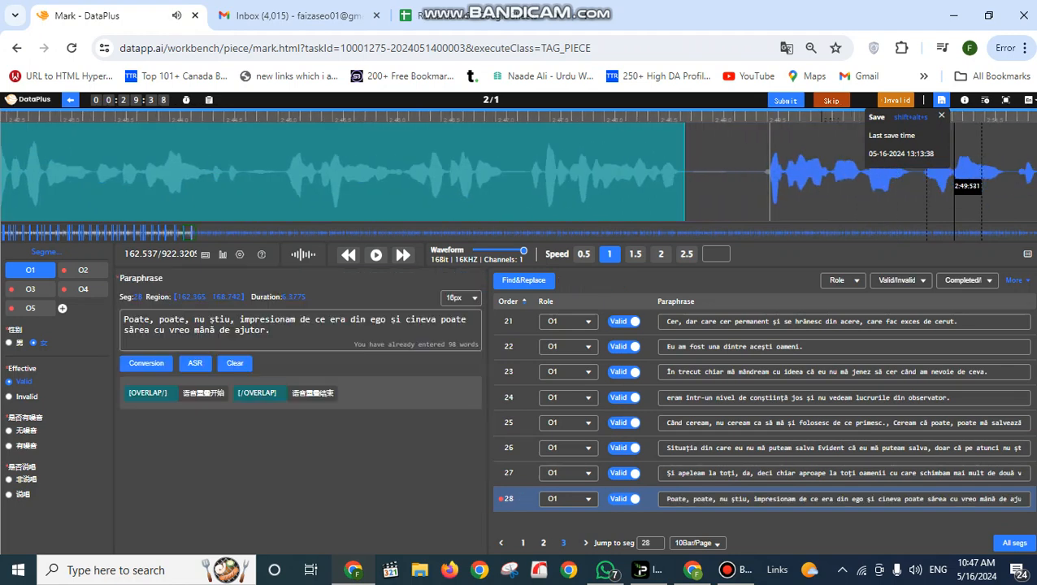
# Step: Mark segment 29 from about 169.45 s to 173.69 s, transcribe it with ASR, and tag it as 无噪音 and 非说唱
pyautogui.scroll(-3, 954, 186)
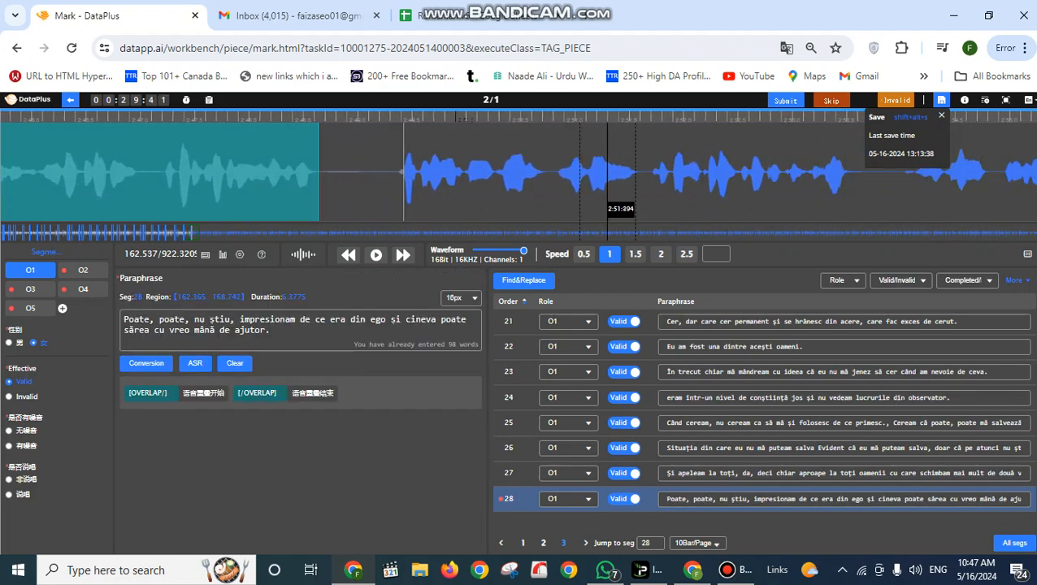
pyautogui.moveTo(398, 170); pyautogui.dragTo(860, 199)
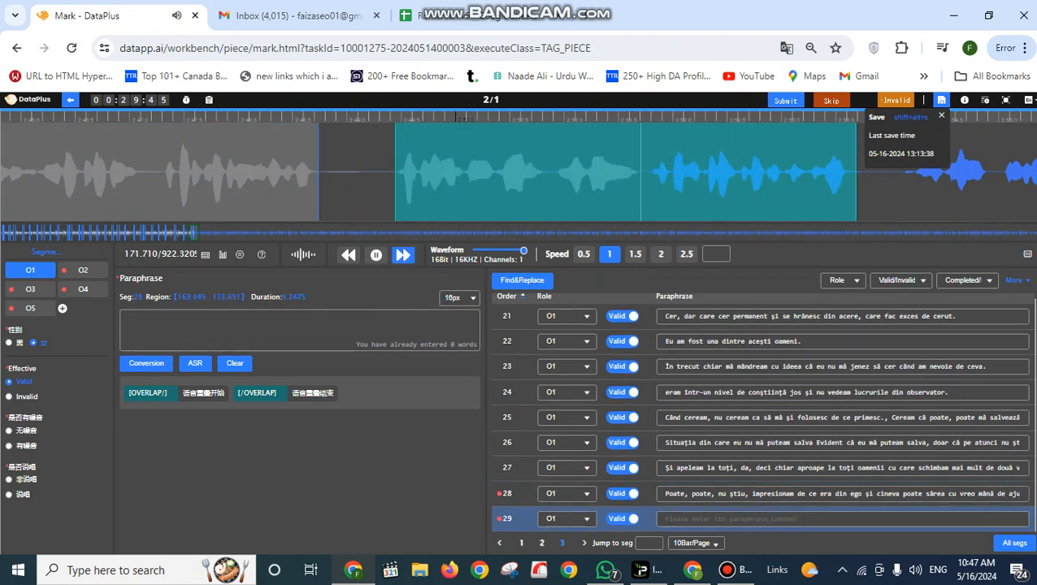
pyautogui.click(376, 255)
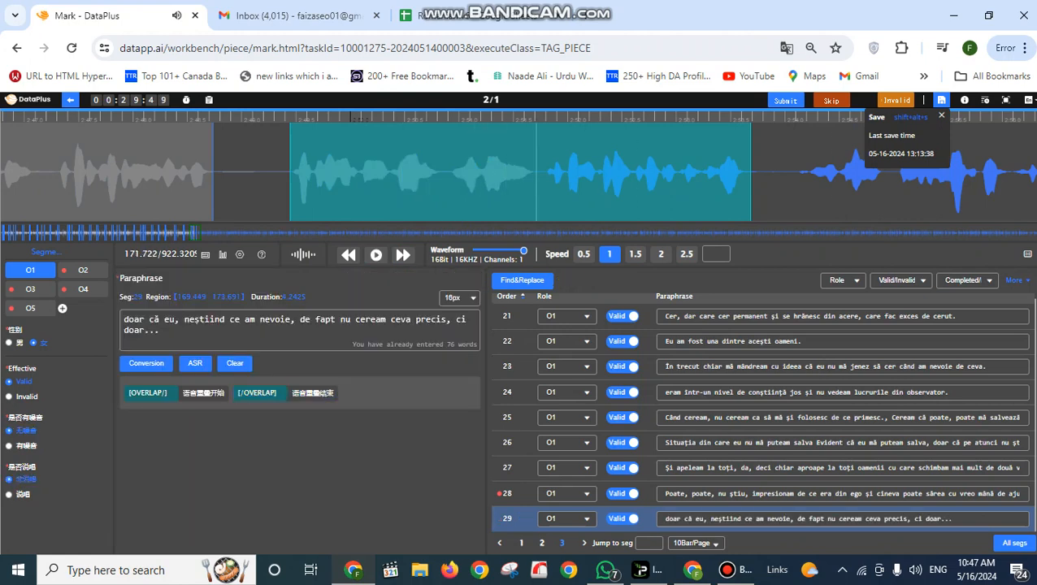
# Step: Extend the end of segment 29 to about 176.39 s and save the annotations
pyautogui.click(789, 176)
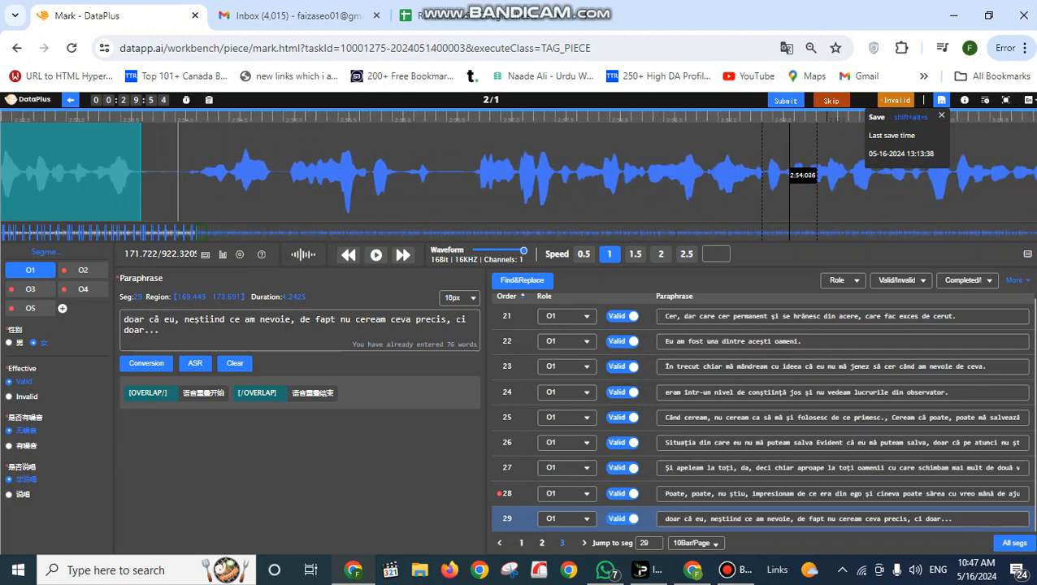
pyautogui.moveTo(140, 181); pyautogui.dragTo(432, 183)
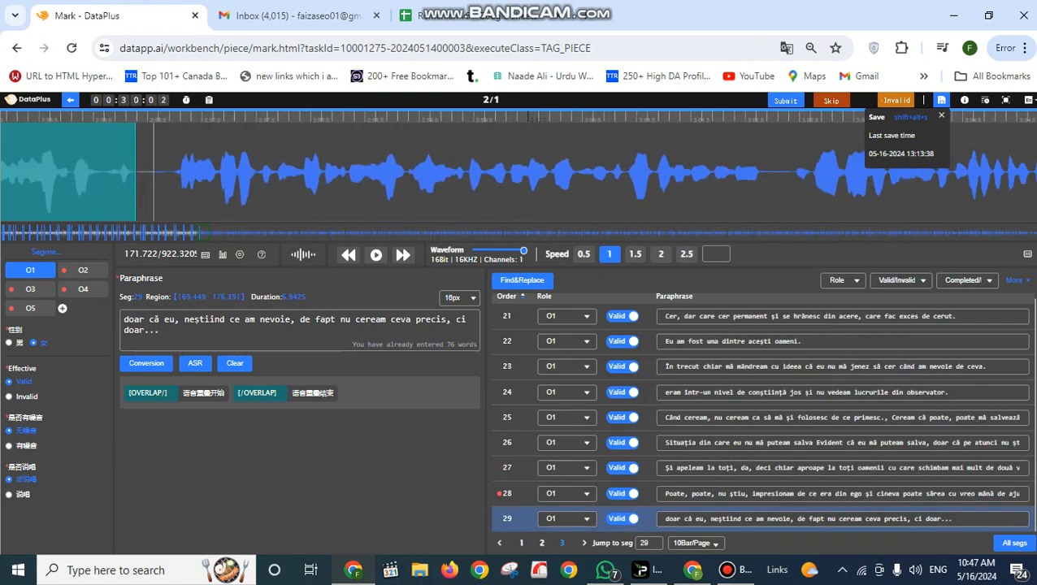
pyautogui.click(941, 100)
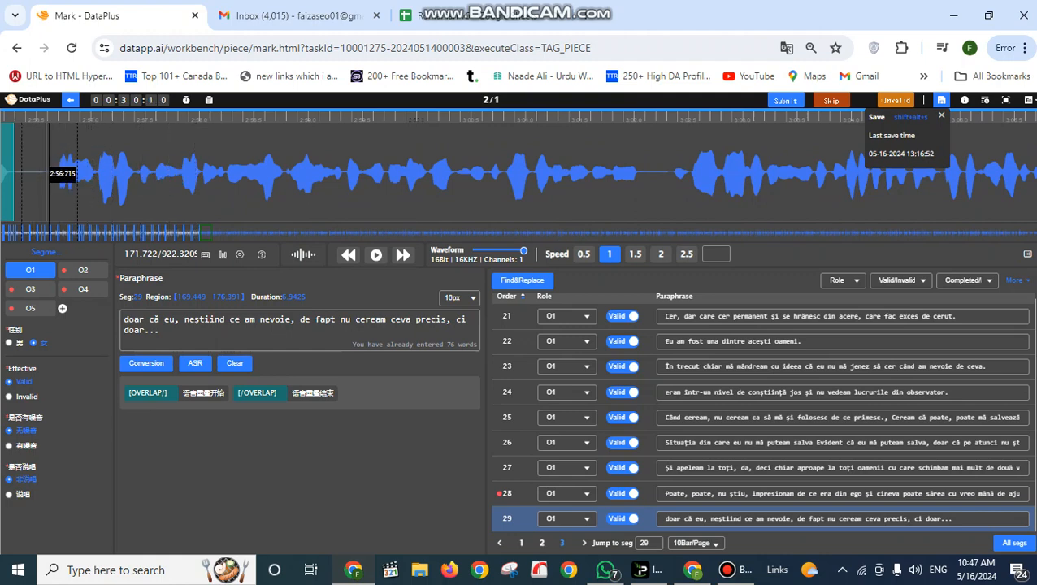
# Step: Mark segments 30 (about 176.72–182.17 s) and 31 (about 182.45–186.75 s), transcribe both with ASR, and tag them 无噪音 and 非说唱
pyautogui.moveTo(49, 174); pyautogui.dragTo(649, 190)
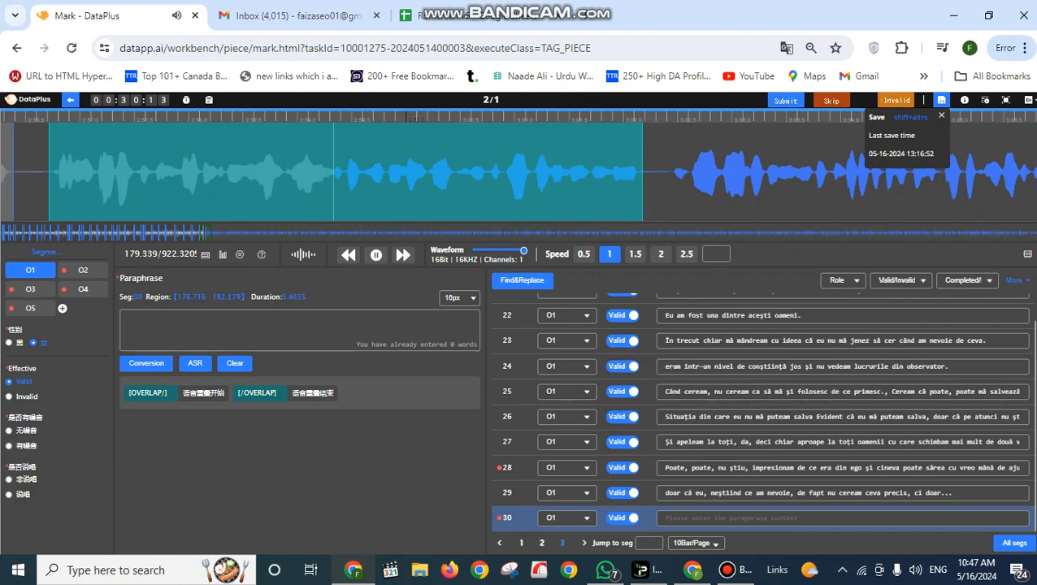
pyautogui.click(195, 364)
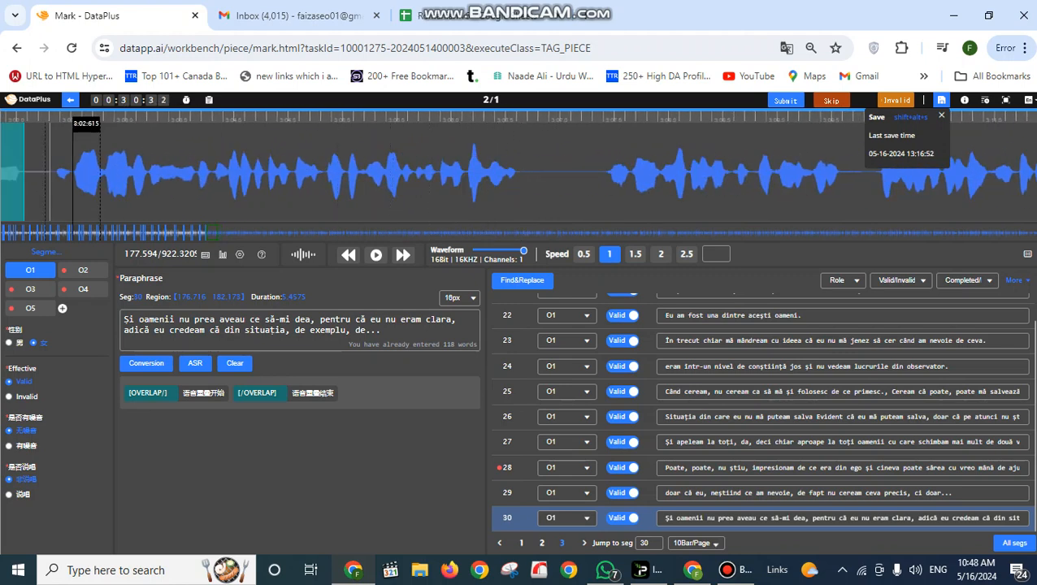
pyautogui.moveTo(57, 179); pyautogui.dragTo(531, 185)
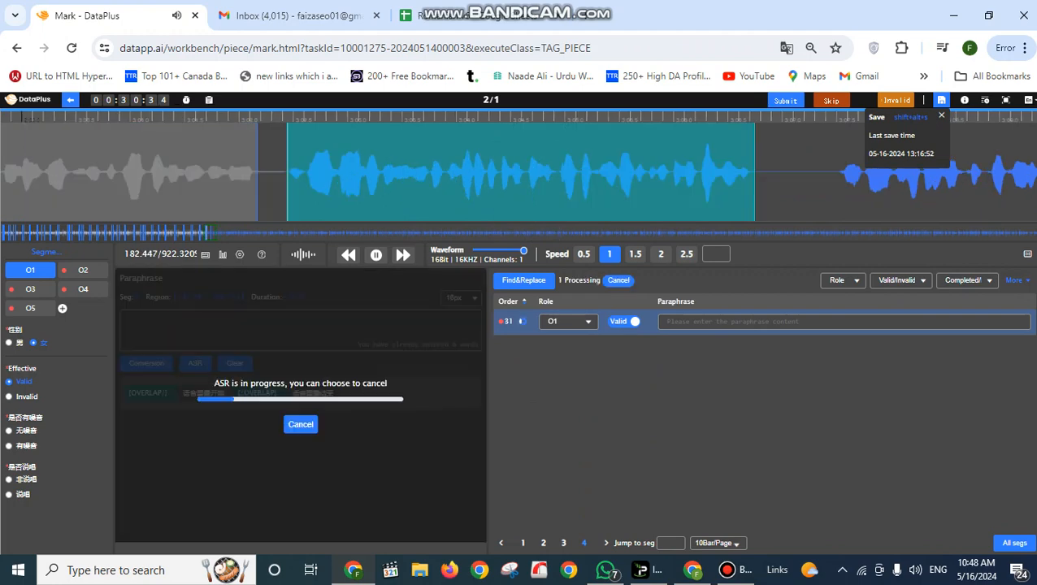
pyautogui.press('space')
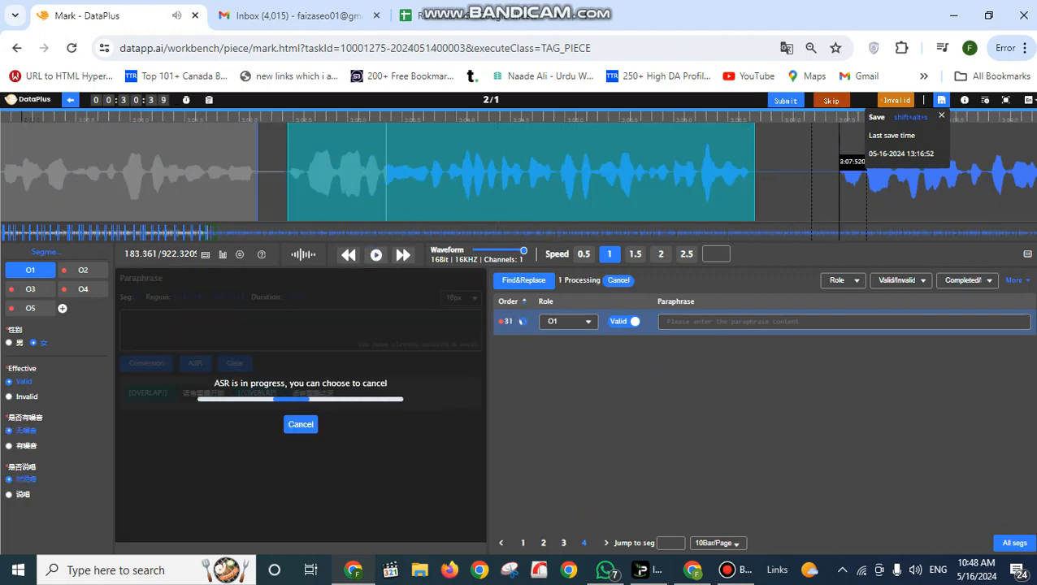
# Step: Mark segment 32 from about 187.52 s to 193.45 s and transcribe it with ASR
pyautogui.scroll(-10, 837, 172)
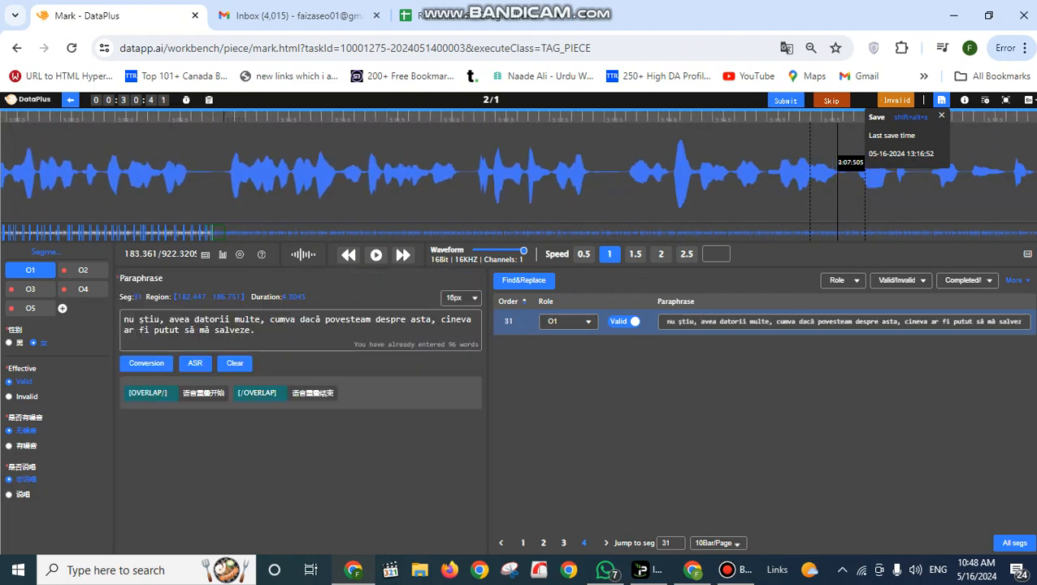
pyautogui.scroll(2, 837, 173)
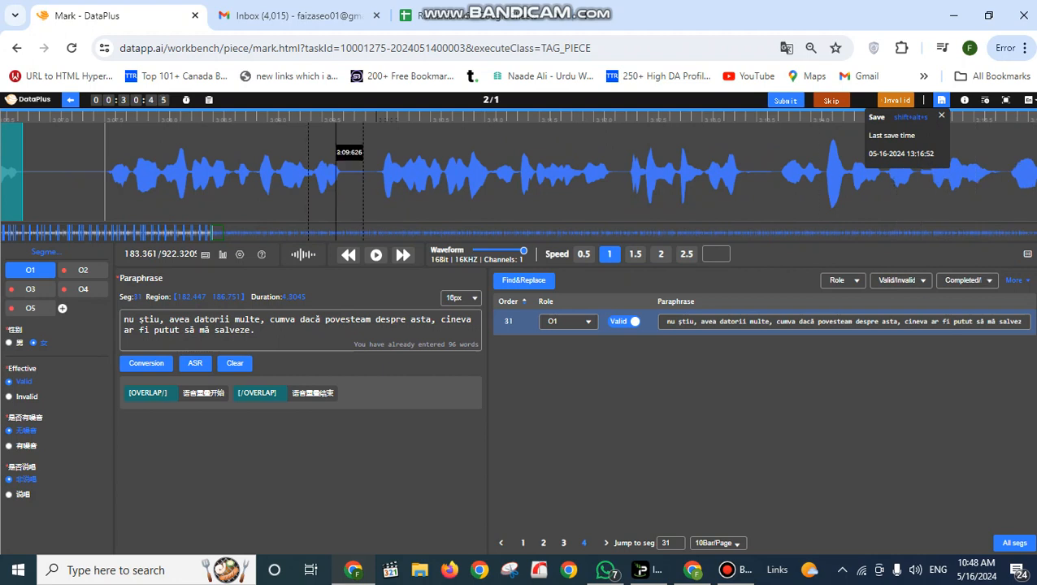
pyautogui.moveTo(107, 172); pyautogui.dragTo(857, 181)
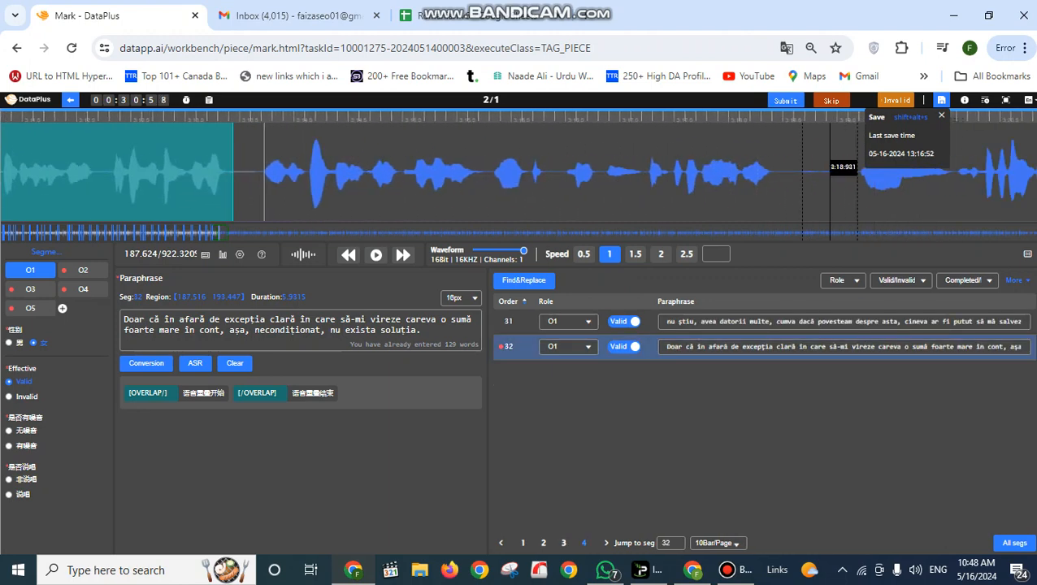
# Step: Mark segment 33 from about 193.71 s, trim its end to about 198.46 s, and transcribe it with ASR
pyautogui.moveTo(263, 171); pyautogui.dragTo(827, 175)
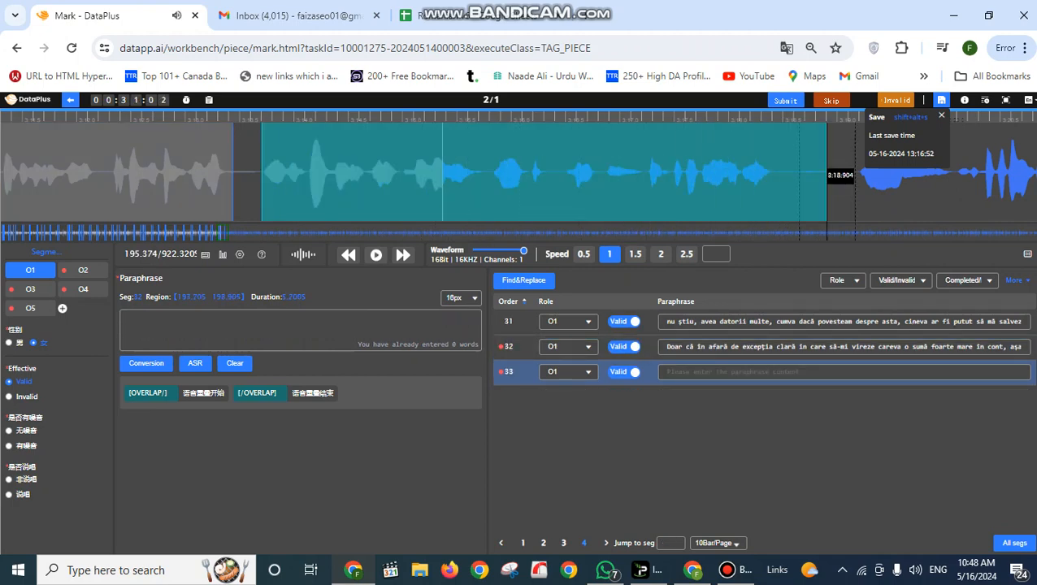
pyautogui.scroll(-5, 828, 175)
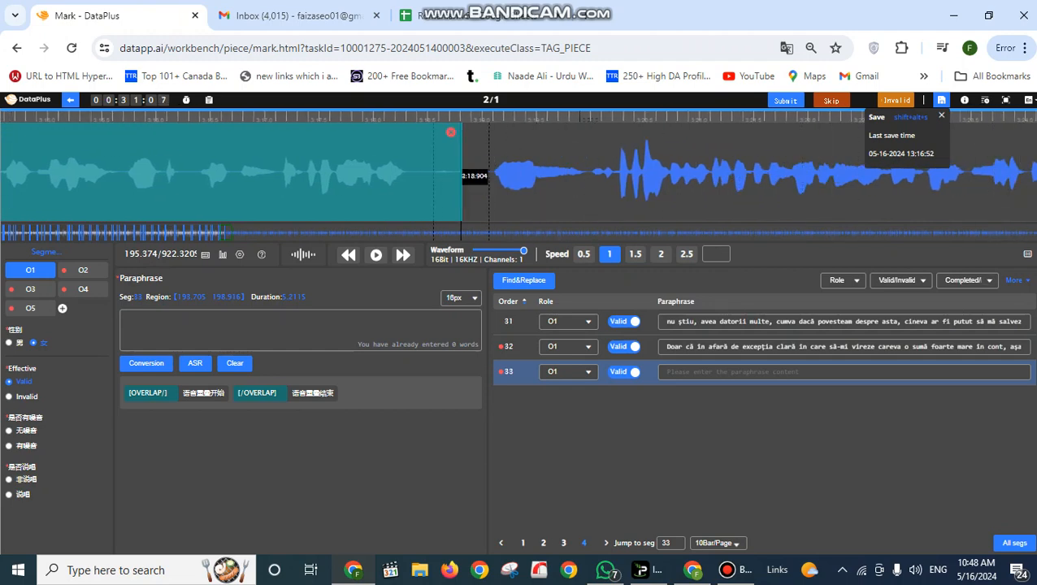
pyautogui.moveTo(462, 175); pyautogui.dragTo(419, 176)
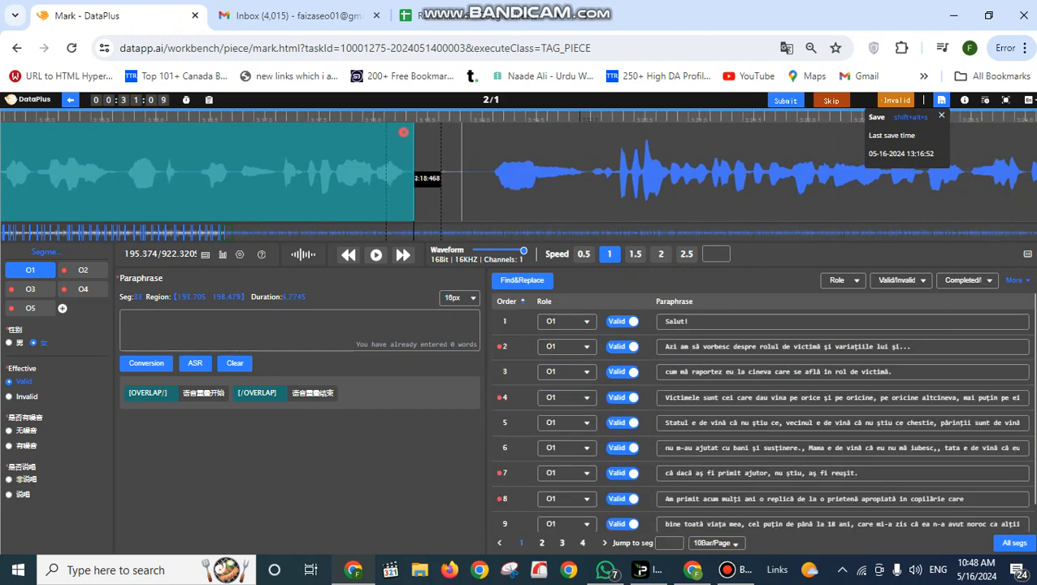
pyautogui.hotkey('alt', 'a')
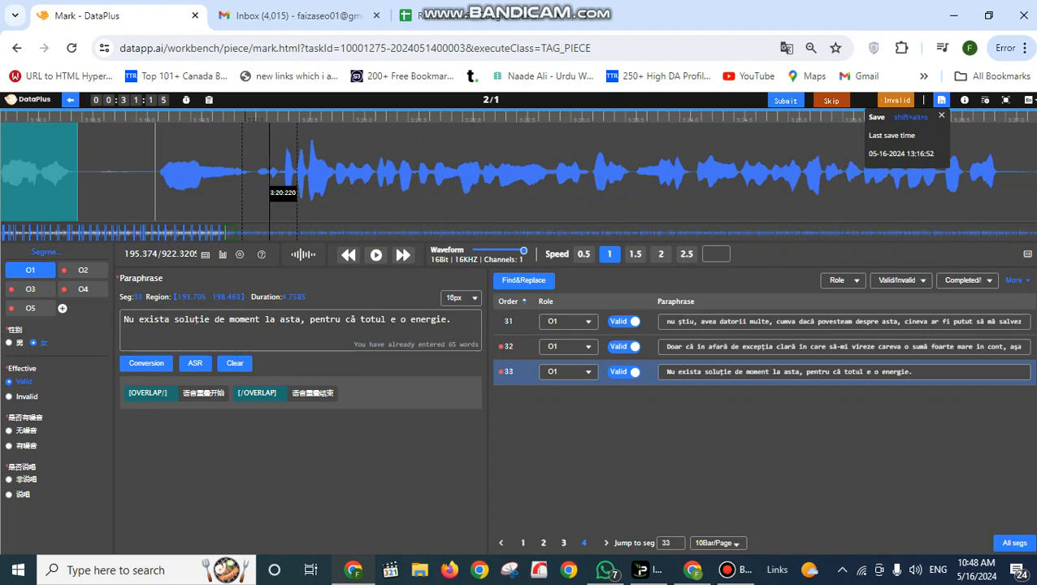
# Step: Mark segment 34 from about 200.10 s to 206.95 s and transcribe it with ASR
pyautogui.moveTo(156, 170)
pyautogui.mouseDown()
pyautogui.moveTo(1026, 192)
pyautogui.moveTo(993, 190)
pyautogui.mouseUp()
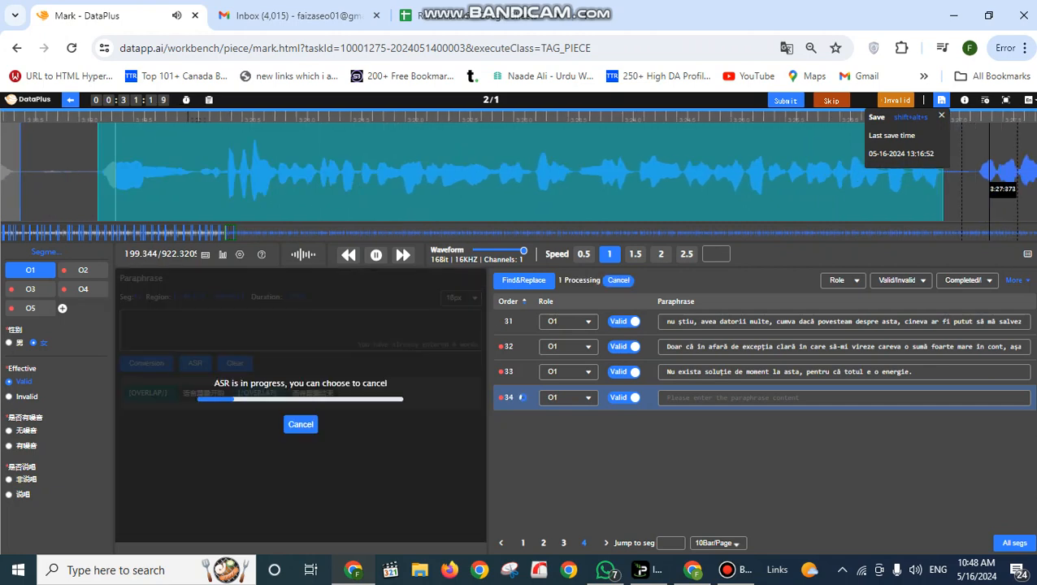
pyautogui.press('space')
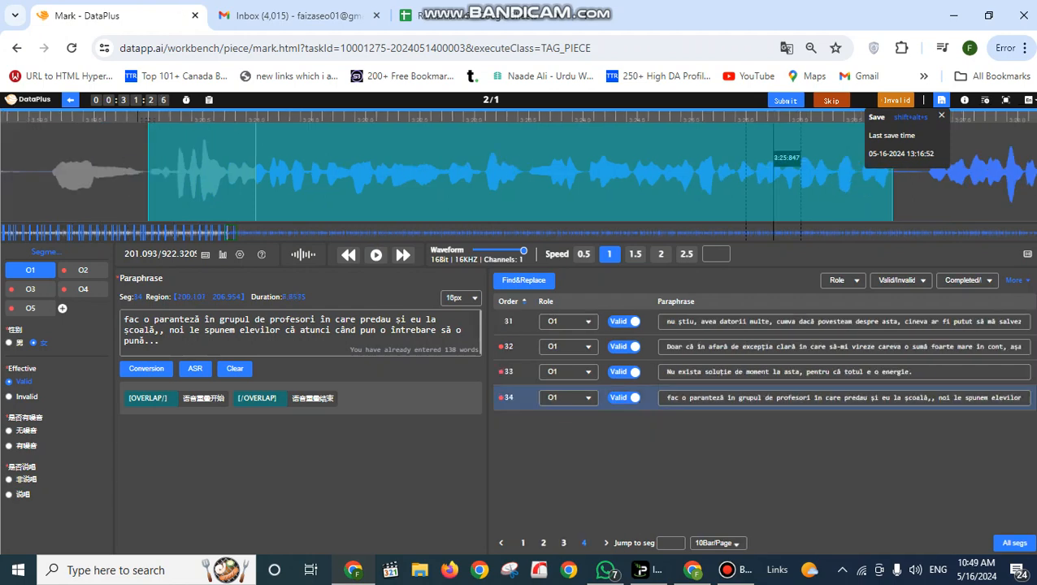
pyautogui.click(775, 175)
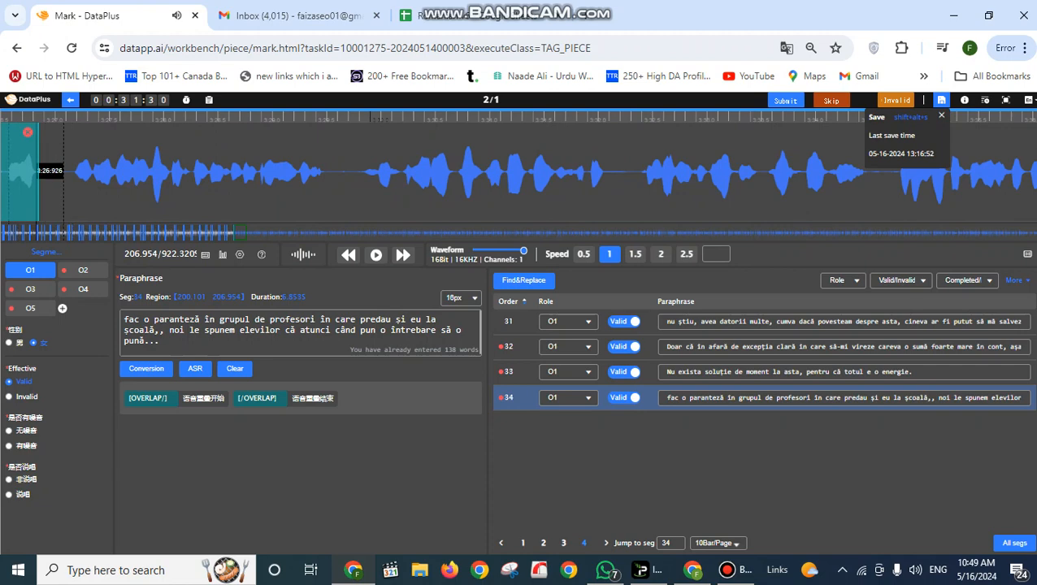
# Step: Try extending the end of segment 34 to about 208.29 s, and return it to about 206.95 s
pyautogui.moveTo(37, 171); pyautogui.dragTo(186, 173)
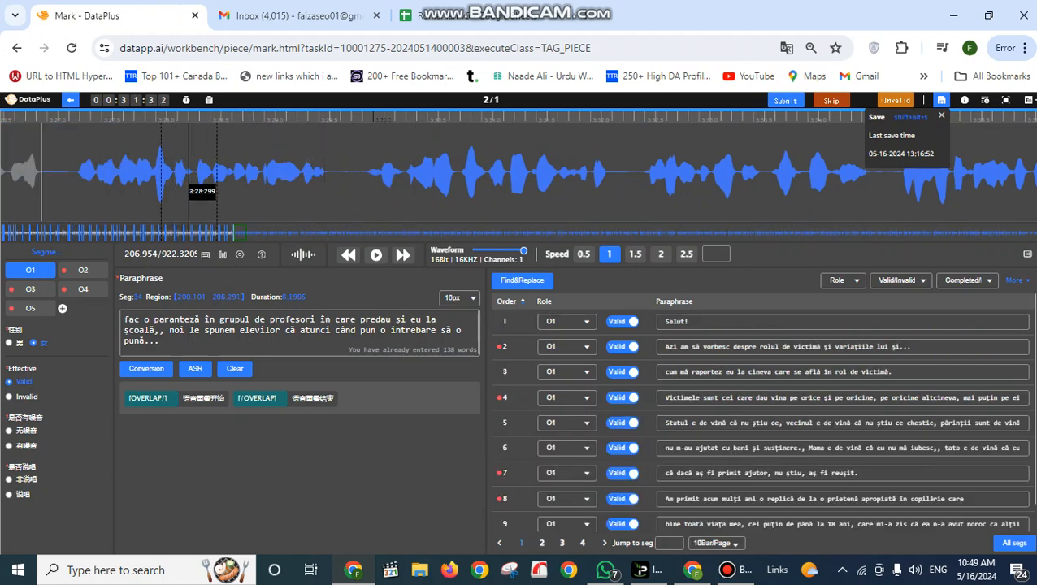
pyautogui.hotkey('ctrl', 'z')
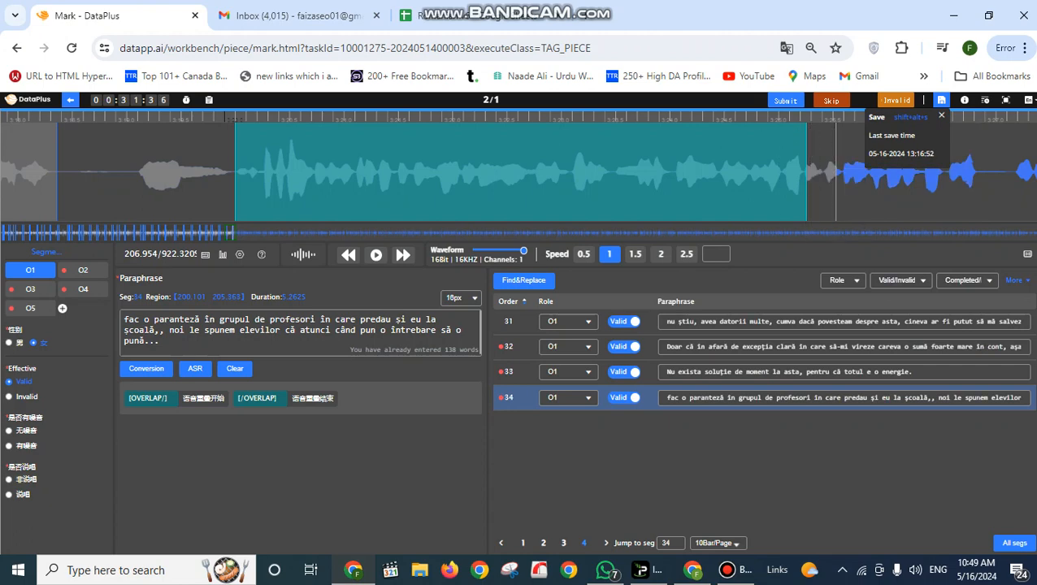
pyautogui.moveTo(805, 173); pyautogui.dragTo(961, 173)
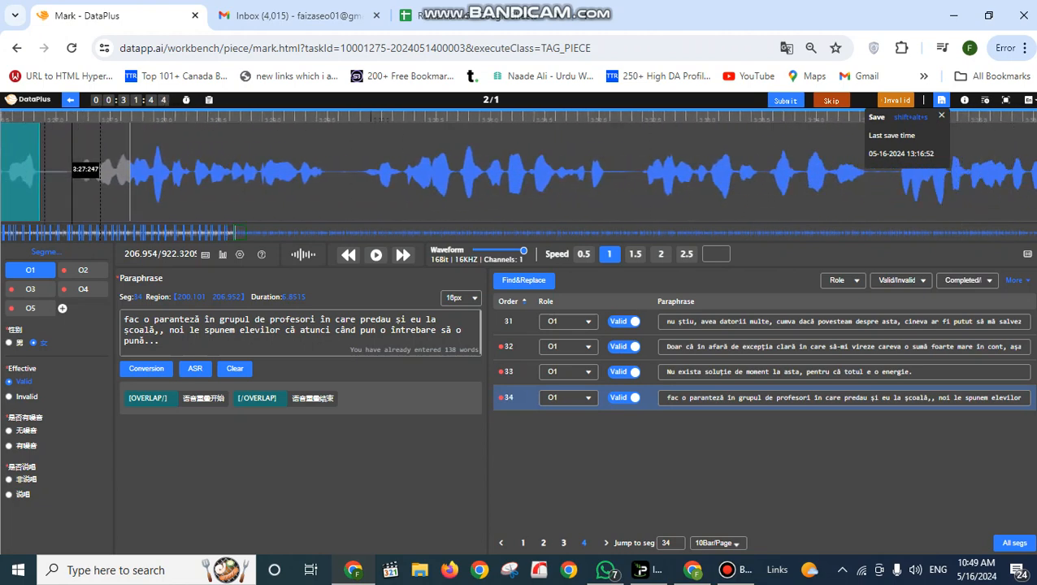
# Step: Mark segments 35 (about 207.25–214.62 s) and 36 (about 214.84–222.84 s) and transcribe both with ASR
pyautogui.moveTo(73, 170); pyautogui.dragTo(875, 179)
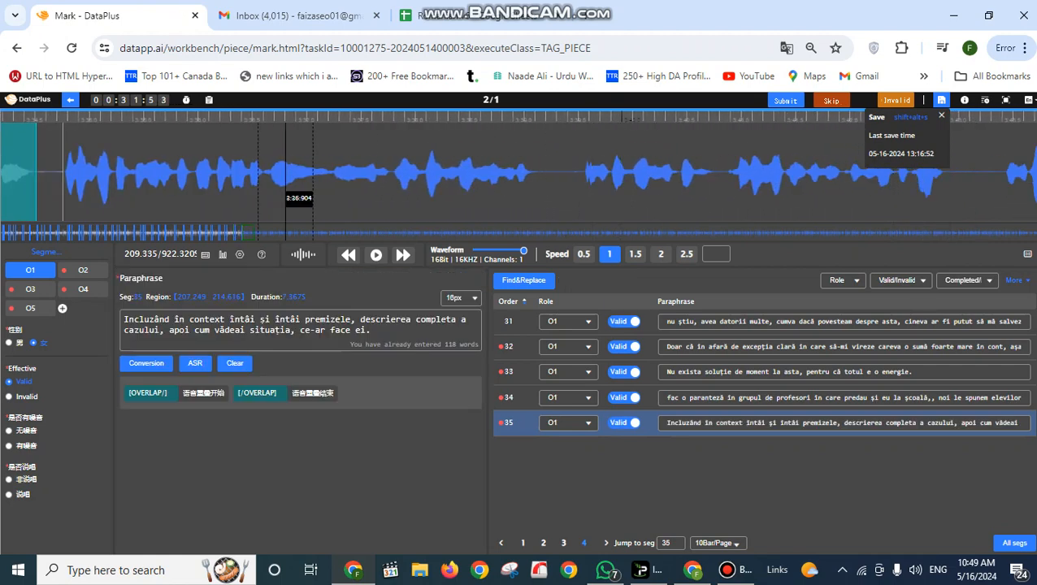
pyautogui.click(63, 172)
pyautogui.moveTo(62, 172); pyautogui.dragTo(925, 191)
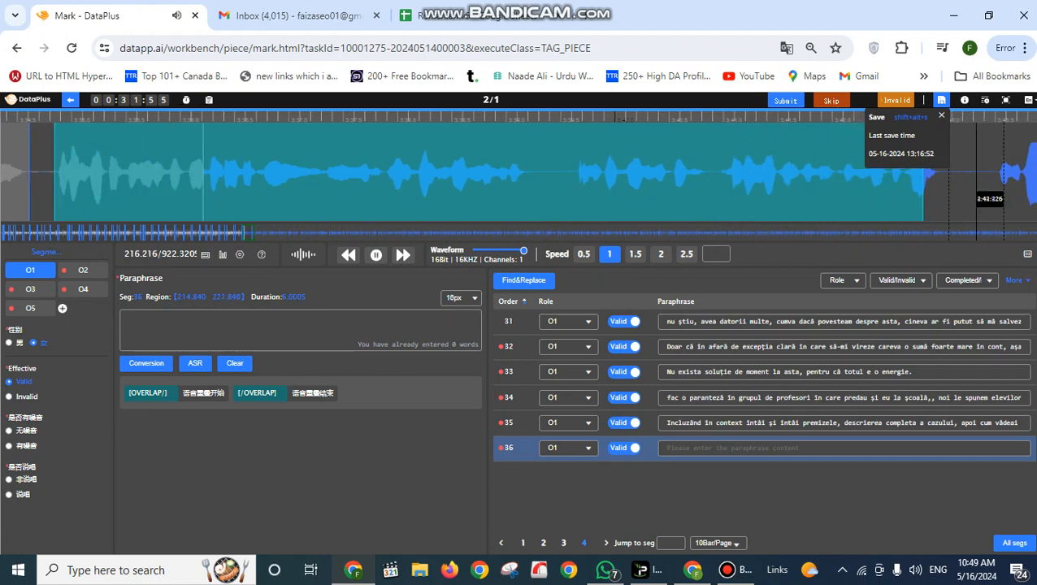
pyautogui.click(195, 363)
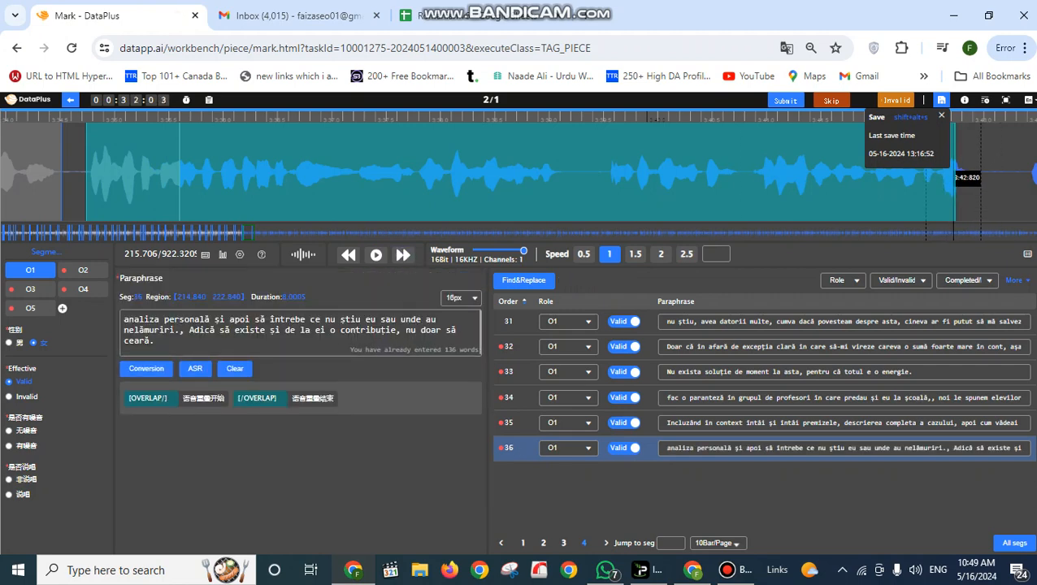
# Step: Shorten segment 36 to end at about 219.22 s, and mark segment 37 from about 219.63 s to 225.18 s with an ASR transcript
pyautogui.moveTo(954, 176); pyautogui.dragTo(559, 196)
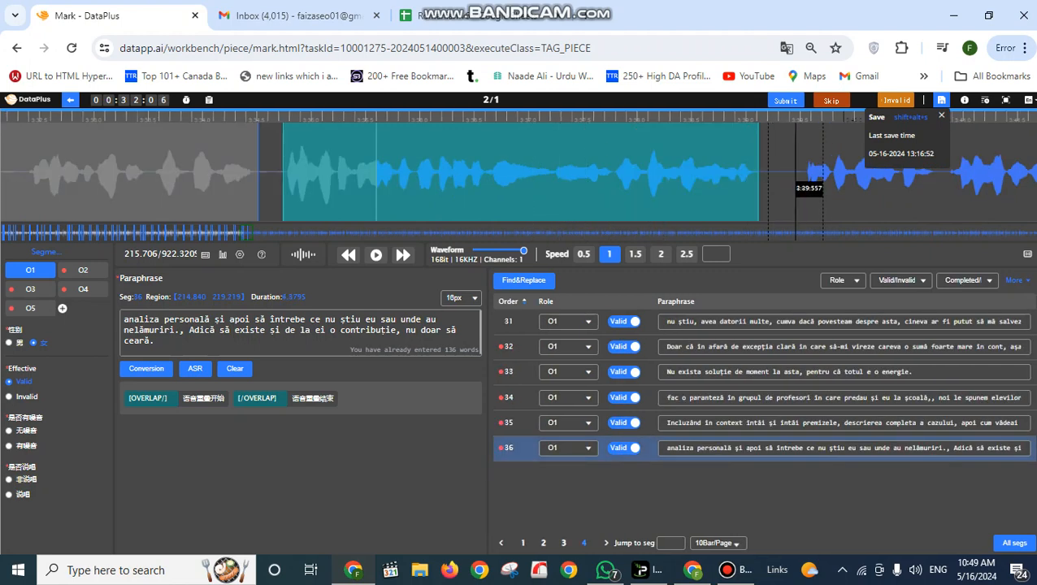
pyautogui.scroll(-9, 802, 178)
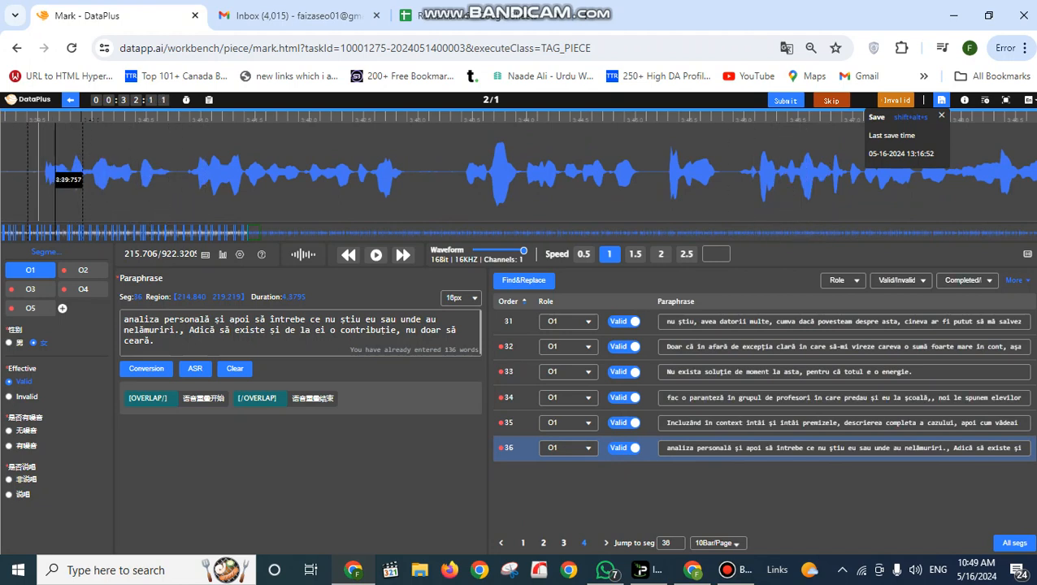
pyautogui.moveTo(43, 175); pyautogui.dragTo(644, 193)
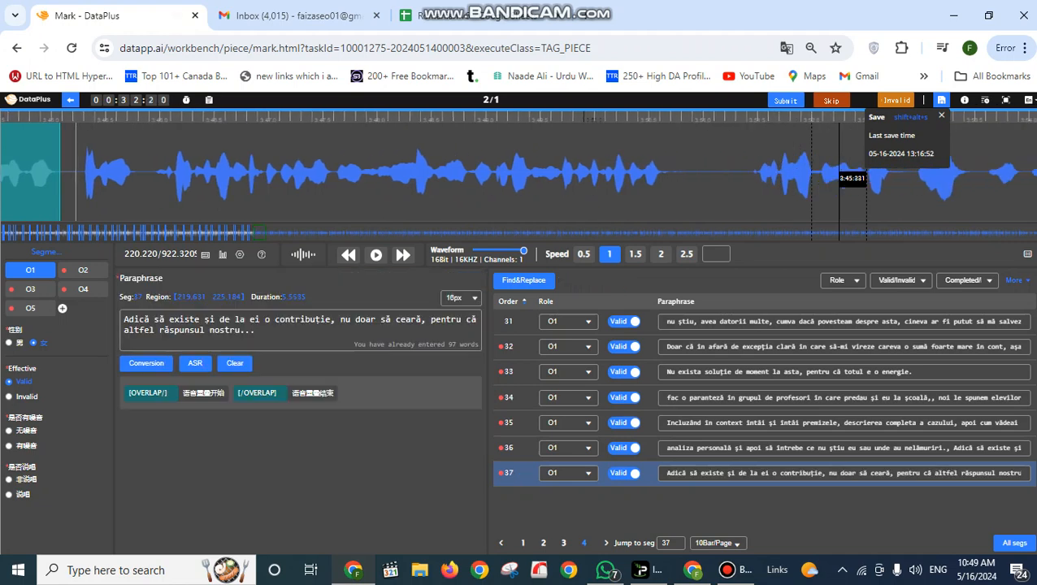
# Step: Mark segment 38 from about 225.36 s, transcribe it with ASR, and shorten its end to about 230.84 s
pyautogui.moveTo(79, 174); pyautogui.dragTo(909, 198)
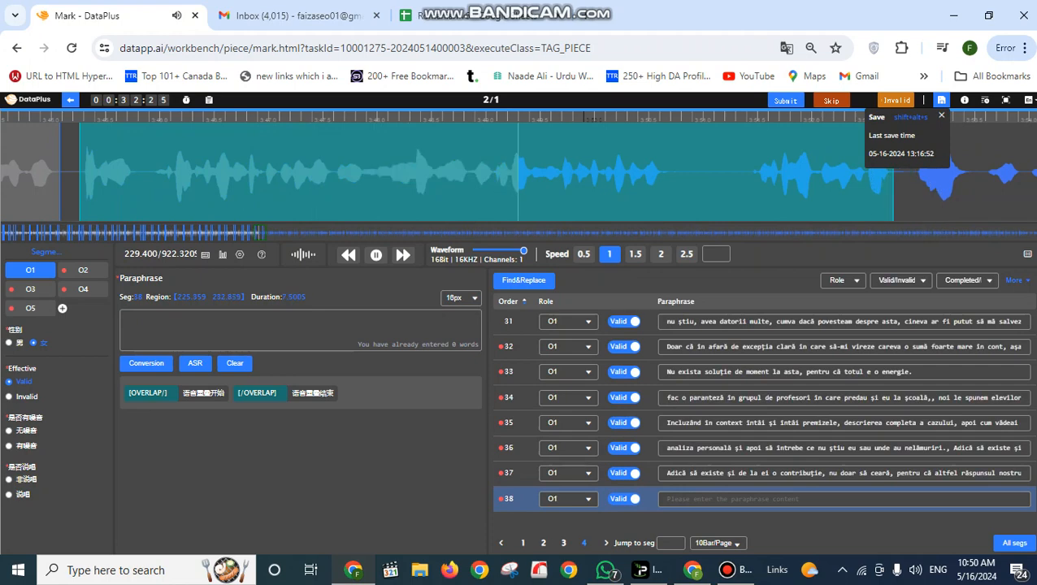
pyautogui.click(195, 363)
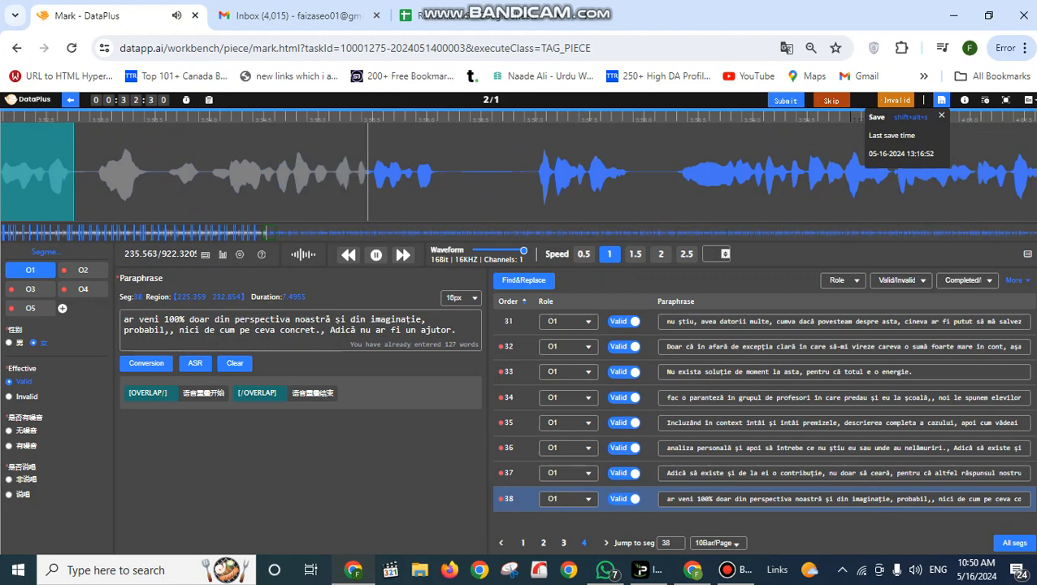
pyautogui.click(325, 180)
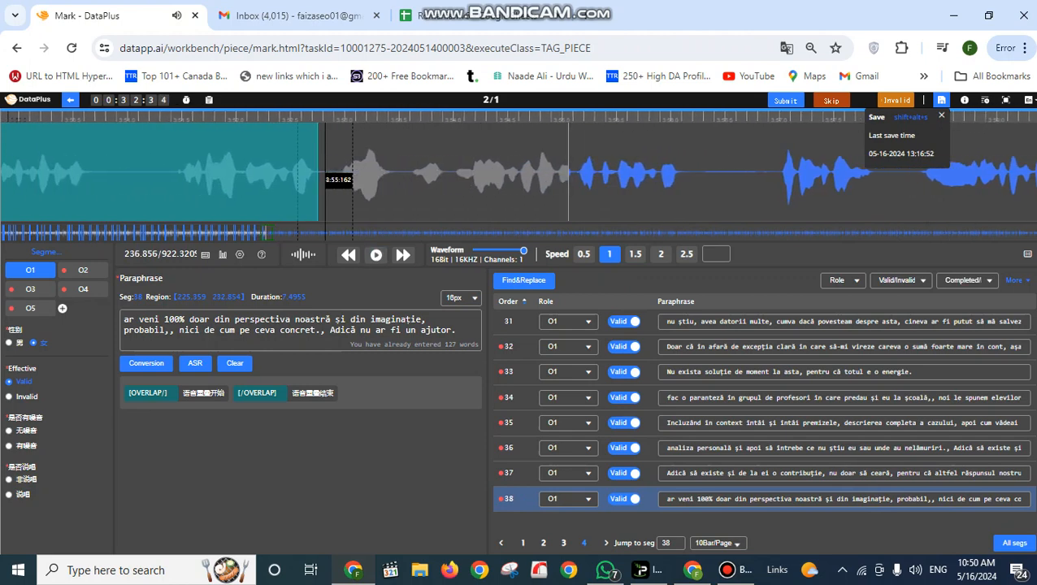
pyautogui.moveTo(348, 180); pyautogui.dragTo(129, 180)
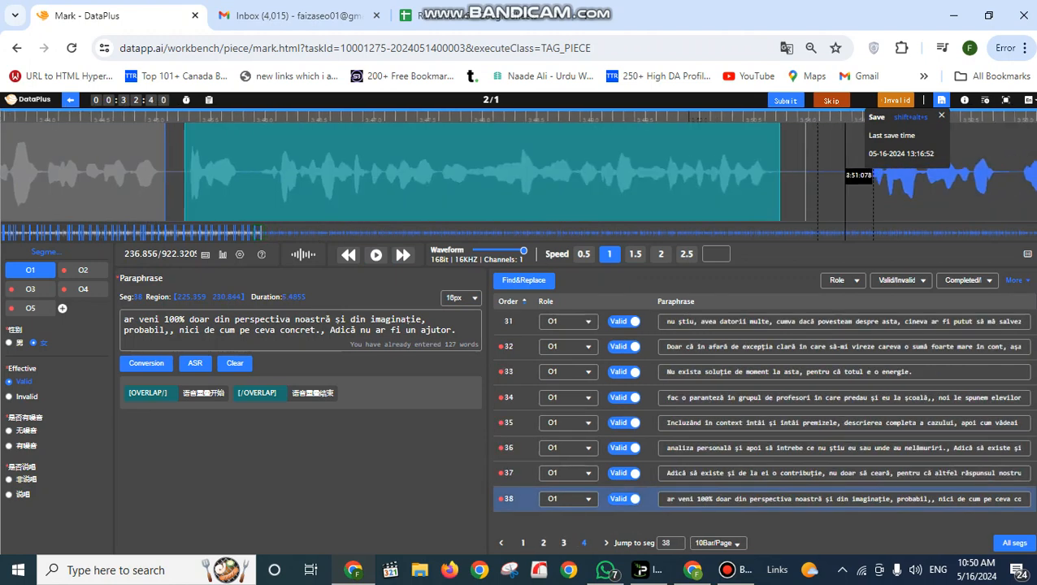